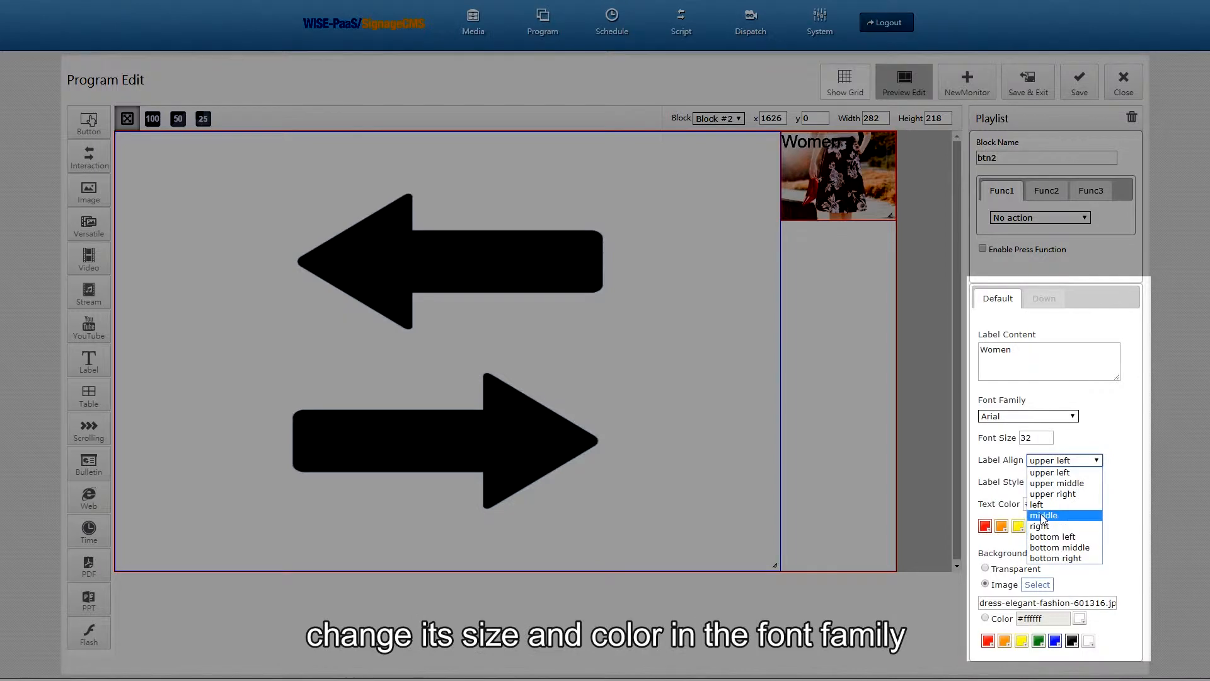
Make the Women button's label bold, and label the button below it Men, middle-aligned, with a block height of 237.
left_click(1033, 481)
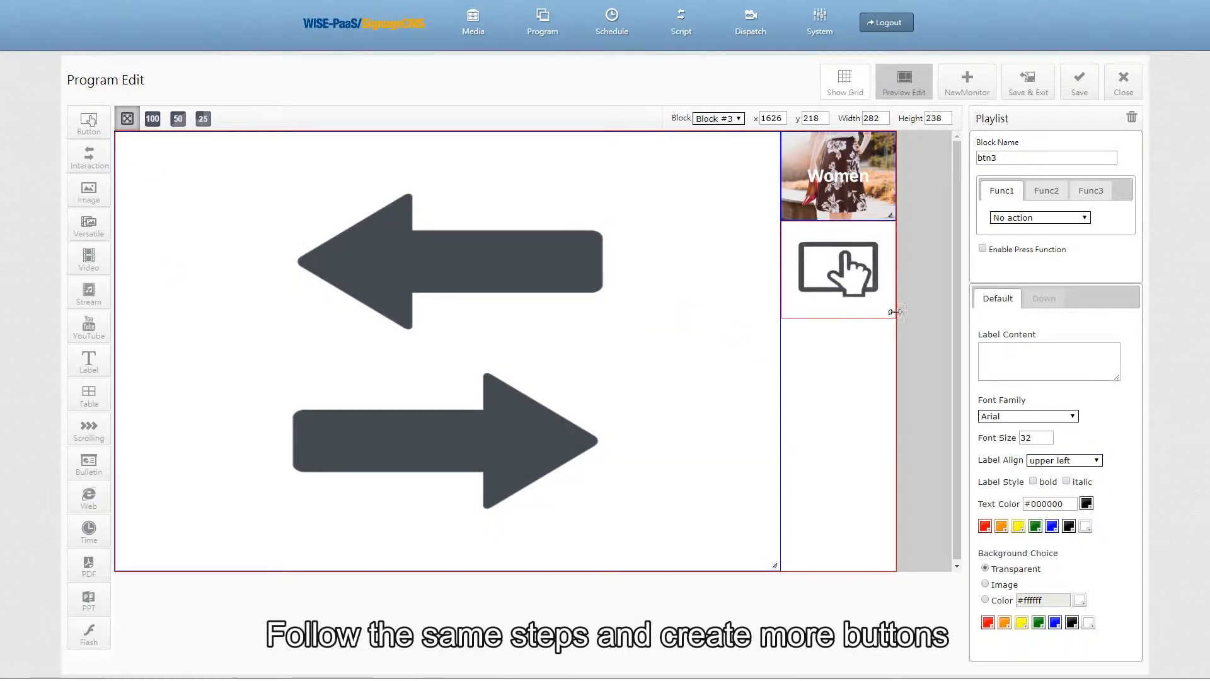
type("Men")
left_click(1064, 460)
left_click(1056, 515)
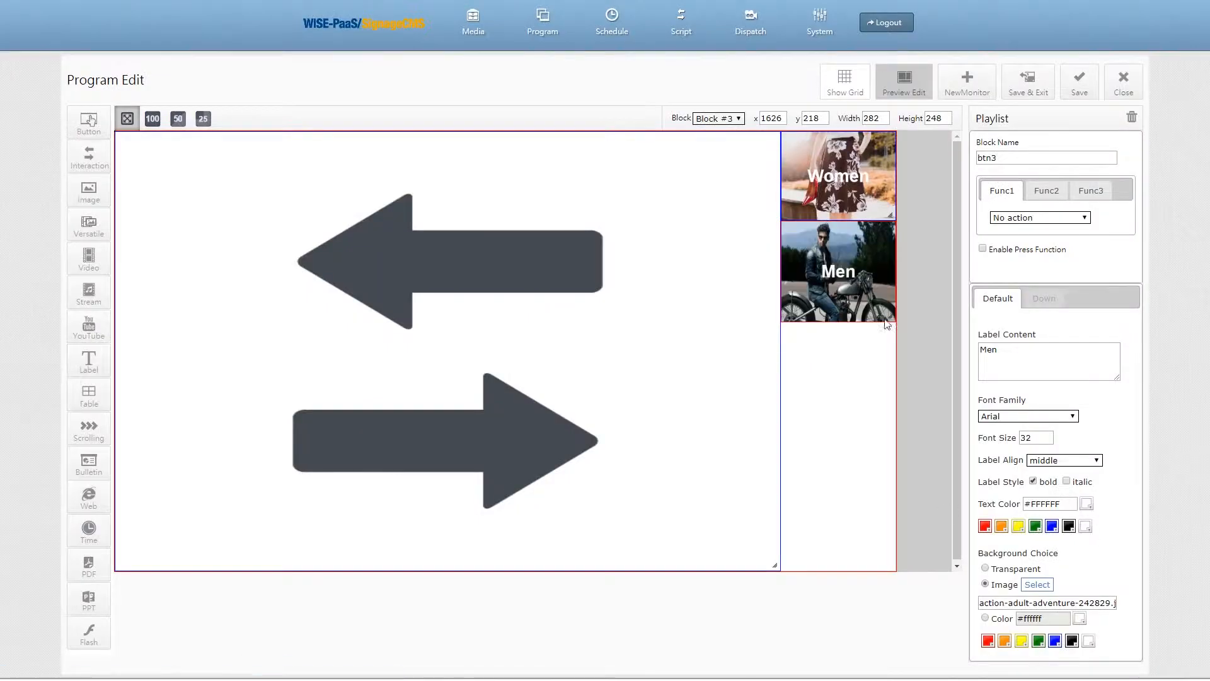
left_click_drag(885, 320, 886, 315)
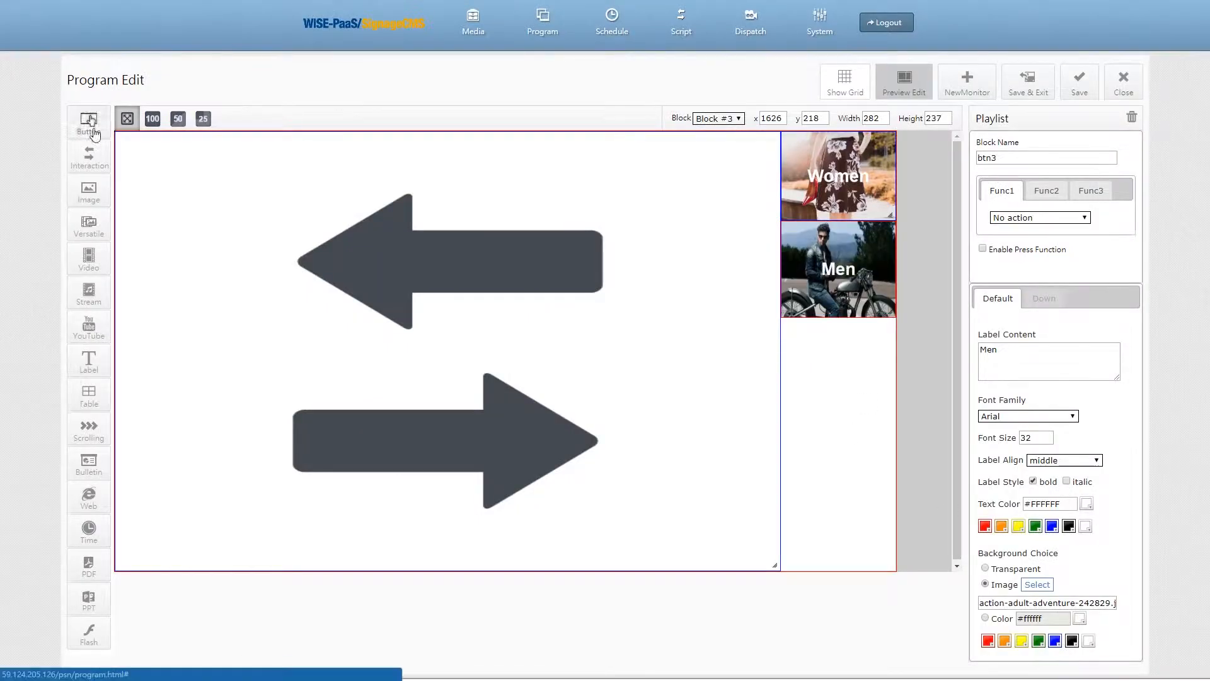
Add a Video button below Men and another button beneath it with asosmarketplace.jpg as its background image.
left_click(93, 132)
type("o")
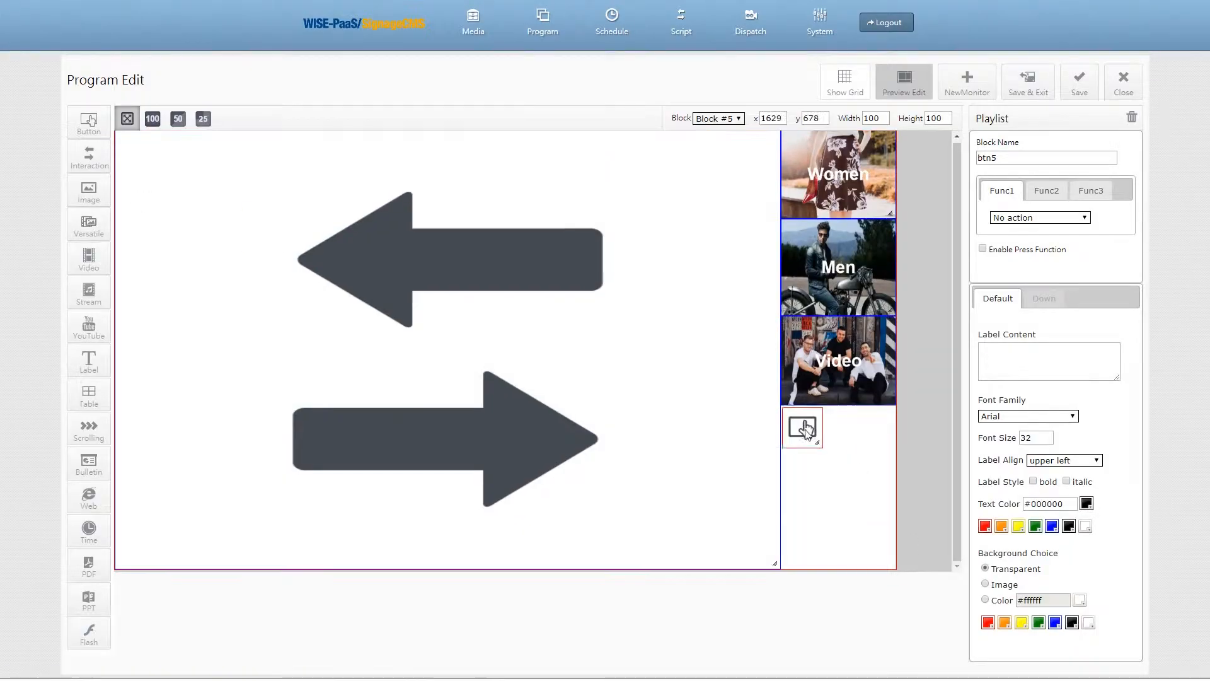
left_click(1036, 584)
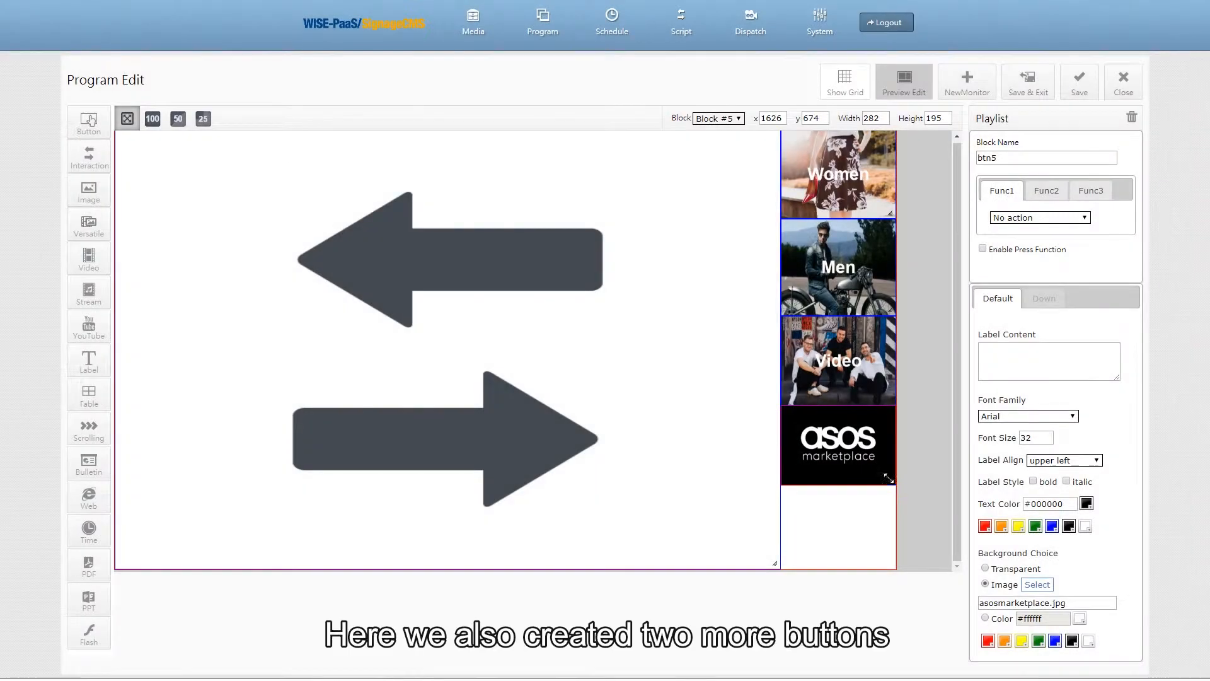
Size the home button to 146 x 205 below the asos button and use home_house_3526.png as its background image.
left_click_drag(821, 537, 835, 563)
left_click(985, 583)
left_click(1036, 584)
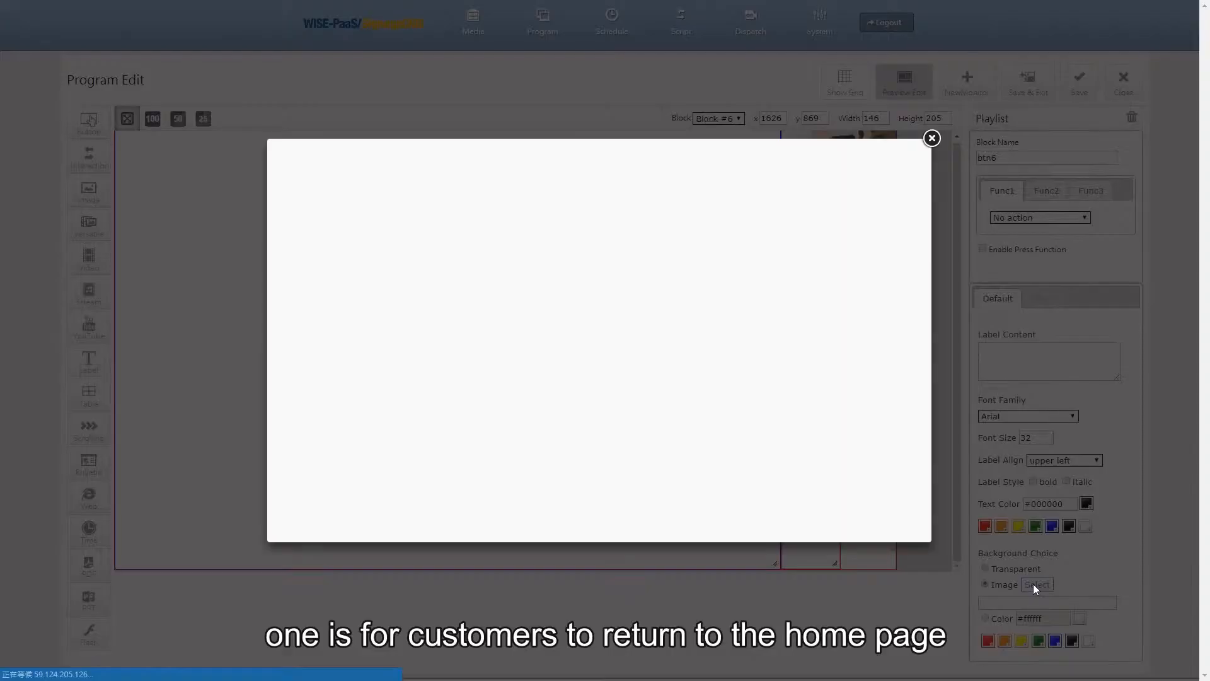
scroll(889, 278, "down", 5)
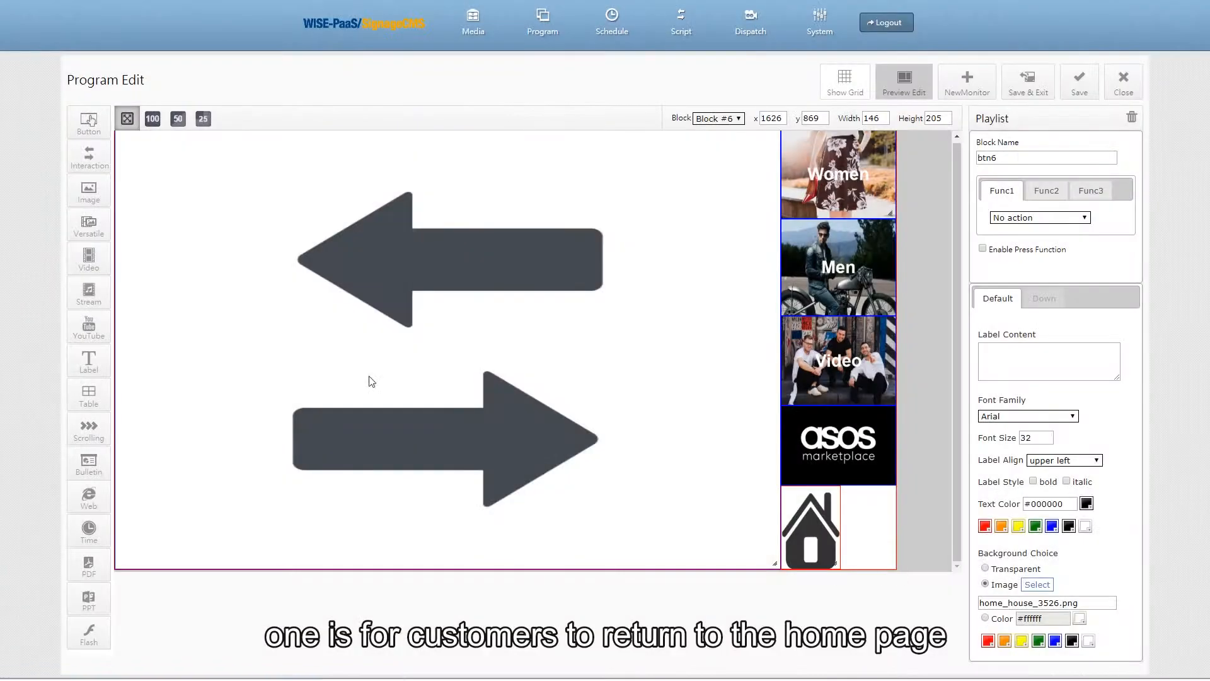
Size the return button to 135 x 205 beside the home button and use previous.png as its background image.
left_click_drag(883, 544, 891, 567)
left_click(985, 583)
left_click(1036, 584)
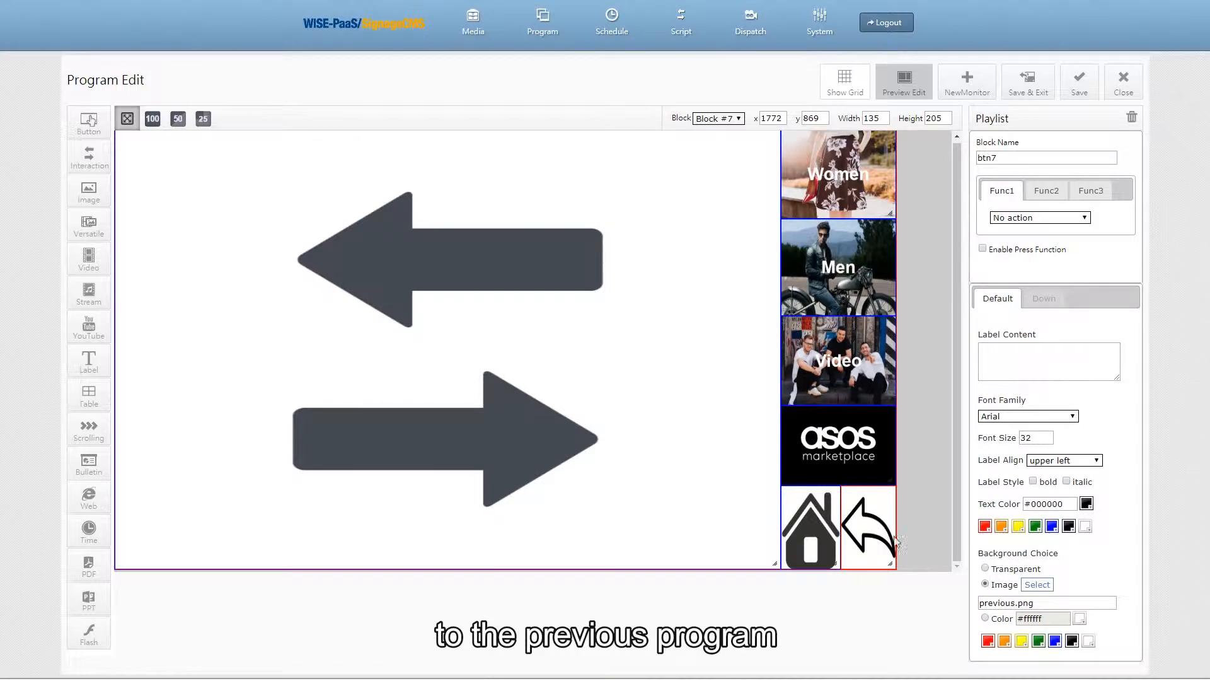
Add a playlist named Women to the large interaction block.
left_click(513, 288)
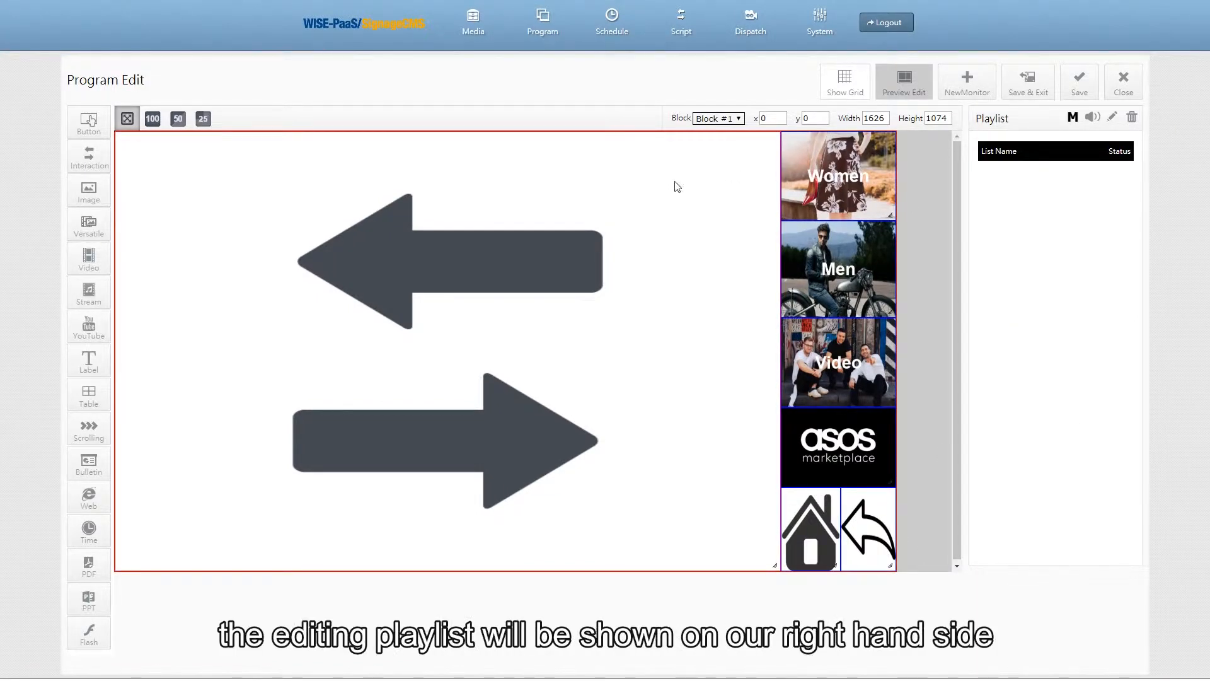
left_click(1112, 120)
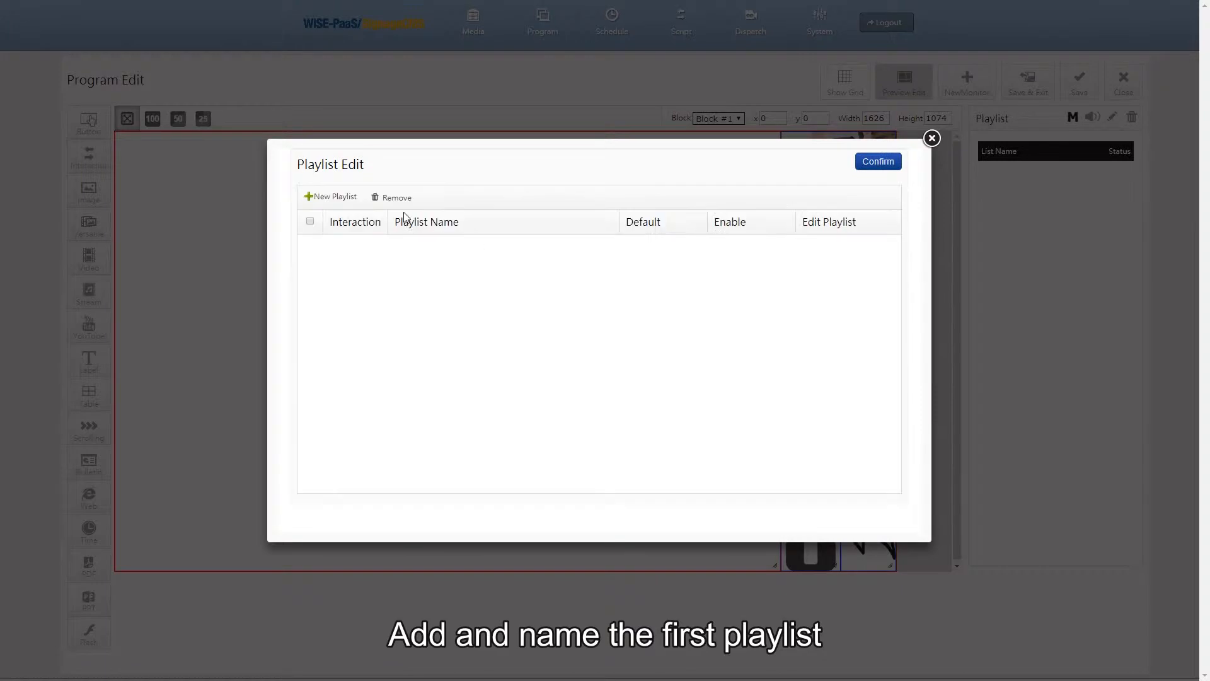
left_click(341, 201)
double_click(458, 263)
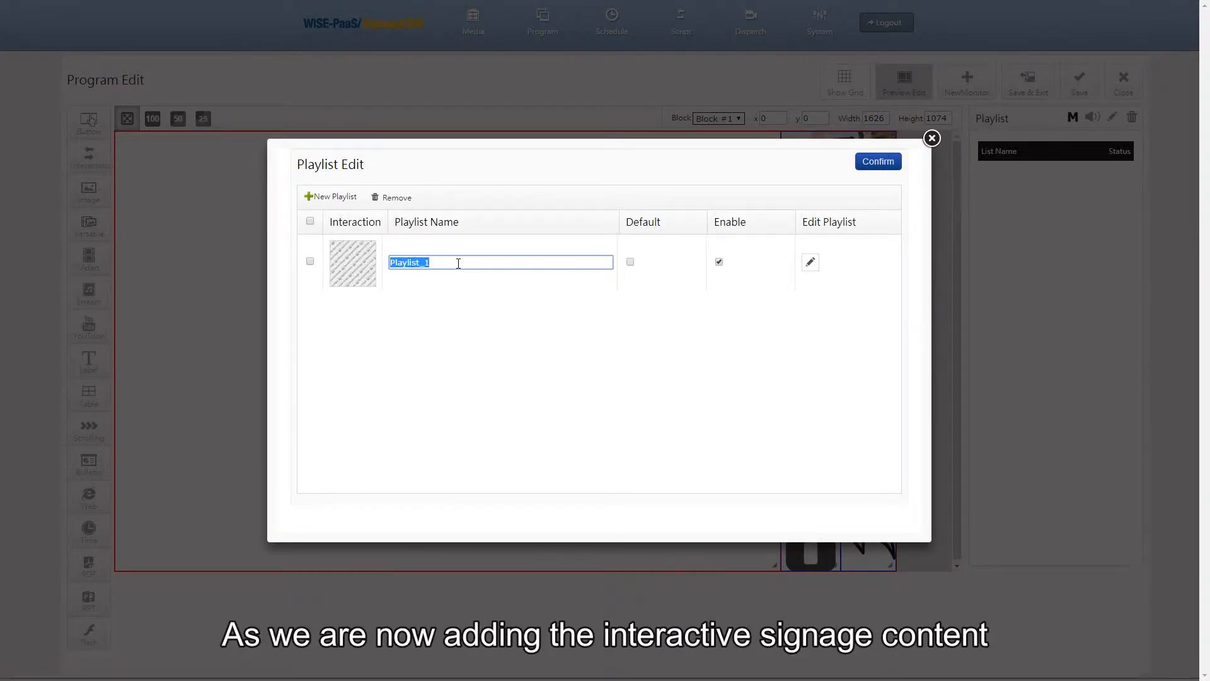
key("BackSpace")
type("W")
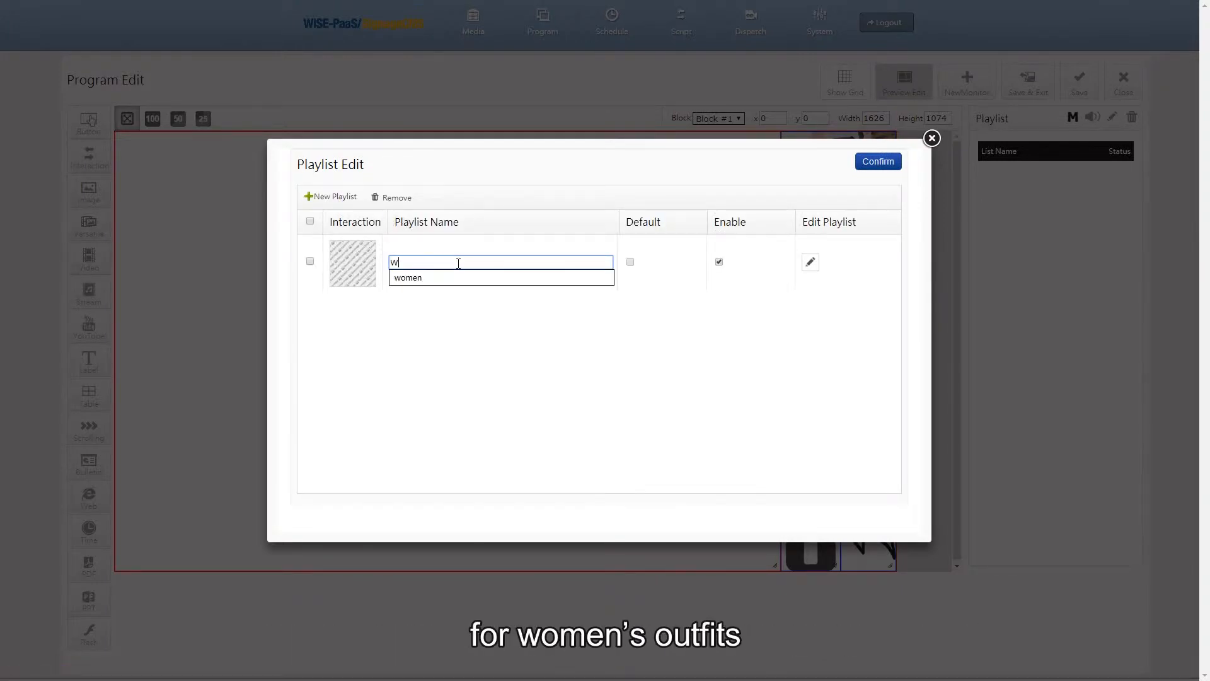
type("omen")
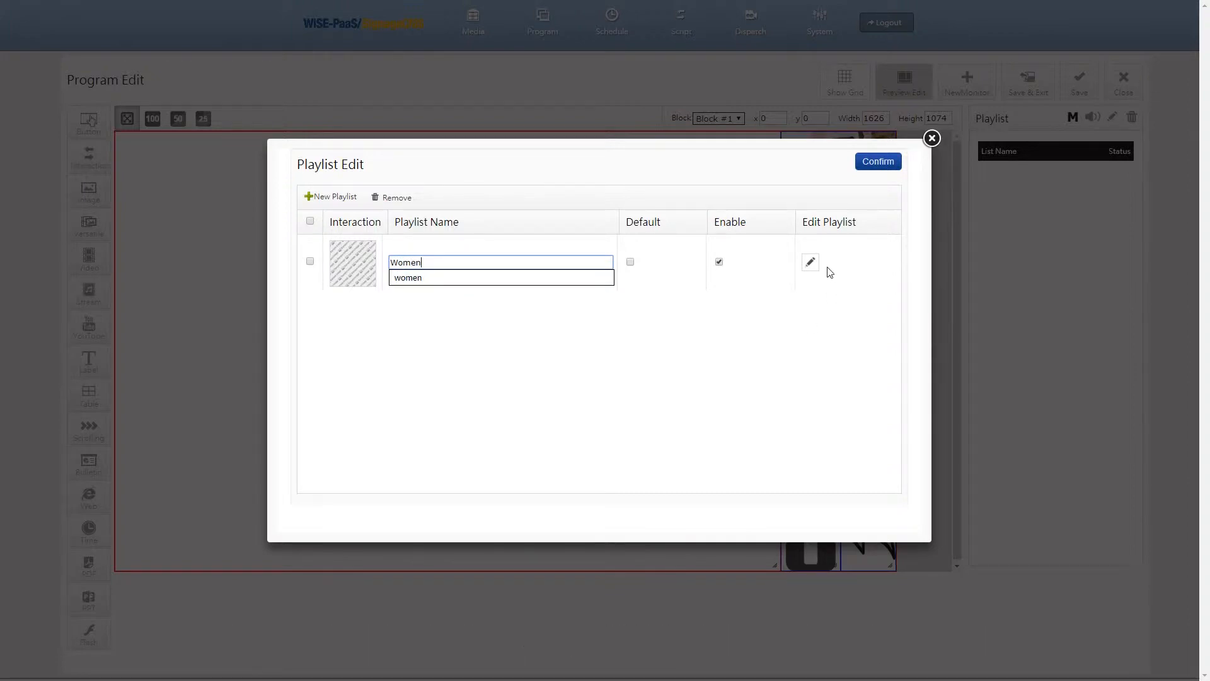
Add seven women's fashion images from the Fashion Industry folder to the Women playlist and set their duration to 2 seconds.
left_click(810, 262)
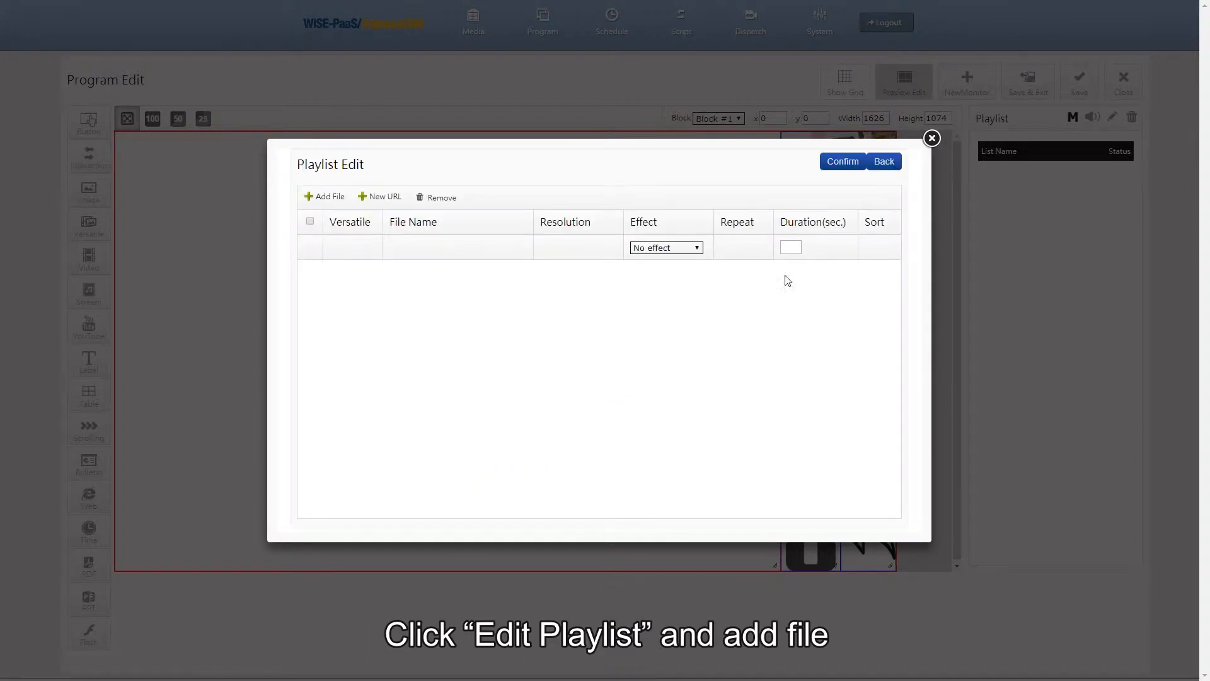
left_click(319, 200)
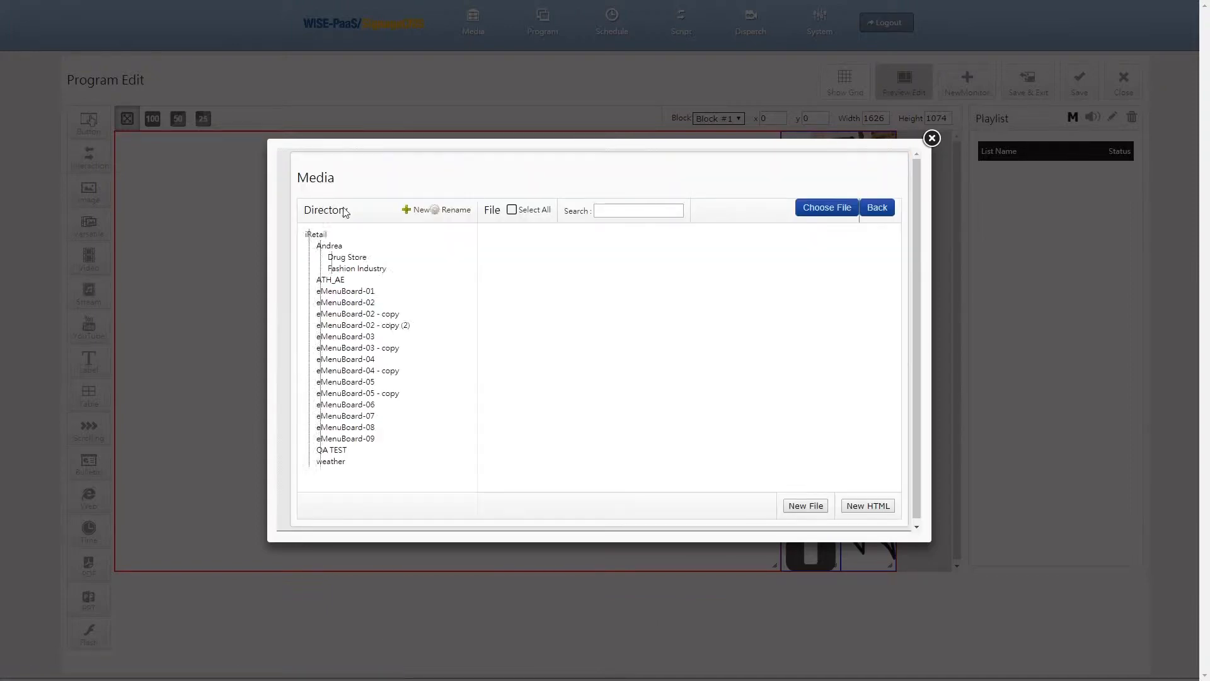
left_click(321, 246)
left_click(367, 269)
scroll(609, 334, "up", 3)
left_click(610, 328)
left_click(589, 326)
left_click(849, 329)
left_click(571, 403)
left_click(793, 415)
left_click(574, 412)
scroll(574, 404, "down", 2)
left_click(738, 362)
left_click(822, 208)
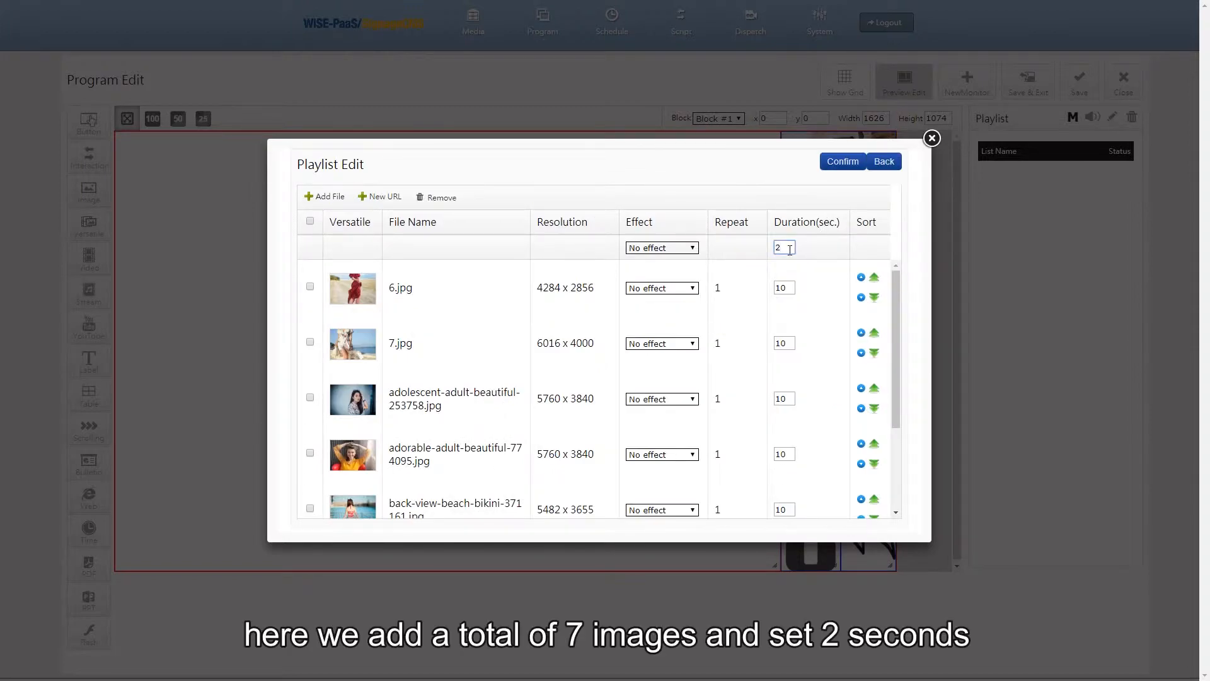
left_click(835, 166)
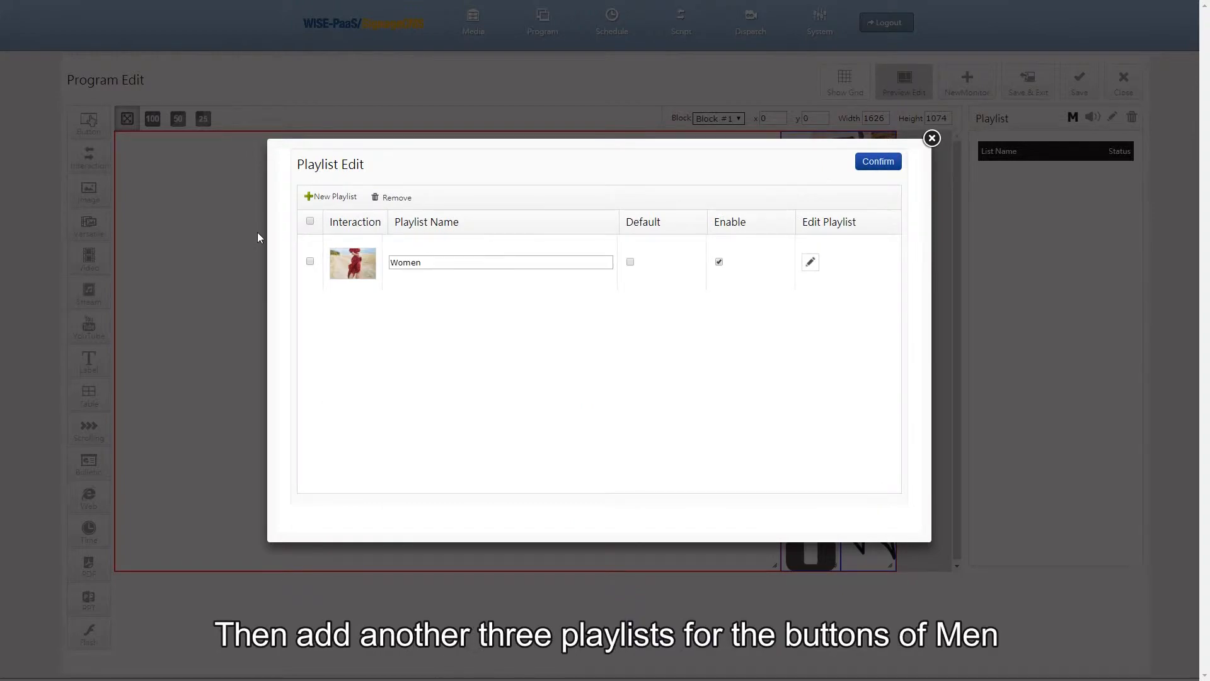
Add a second playlist named Men to the interaction block.
left_click(320, 206)
double_click(436, 318)
type("Men")
Fill the Men playlist with men's clothing and footwear images from the Fashion Industry folder.
left_click(810, 321)
left_click(325, 198)
left_click(321, 246)
left_click(378, 269)
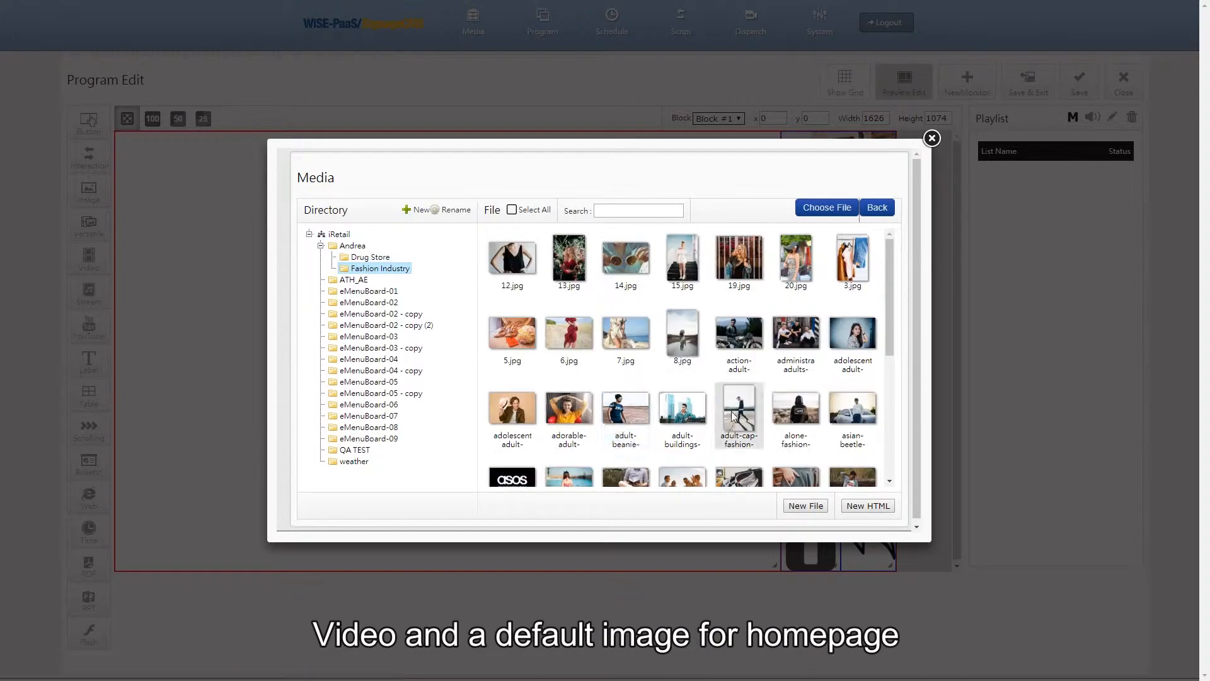
left_click(626, 413)
left_click(683, 413)
left_click(806, 413)
left_click(853, 413)
left_click_drag(889, 331, 889, 461)
left_click(626, 332)
left_click(851, 337)
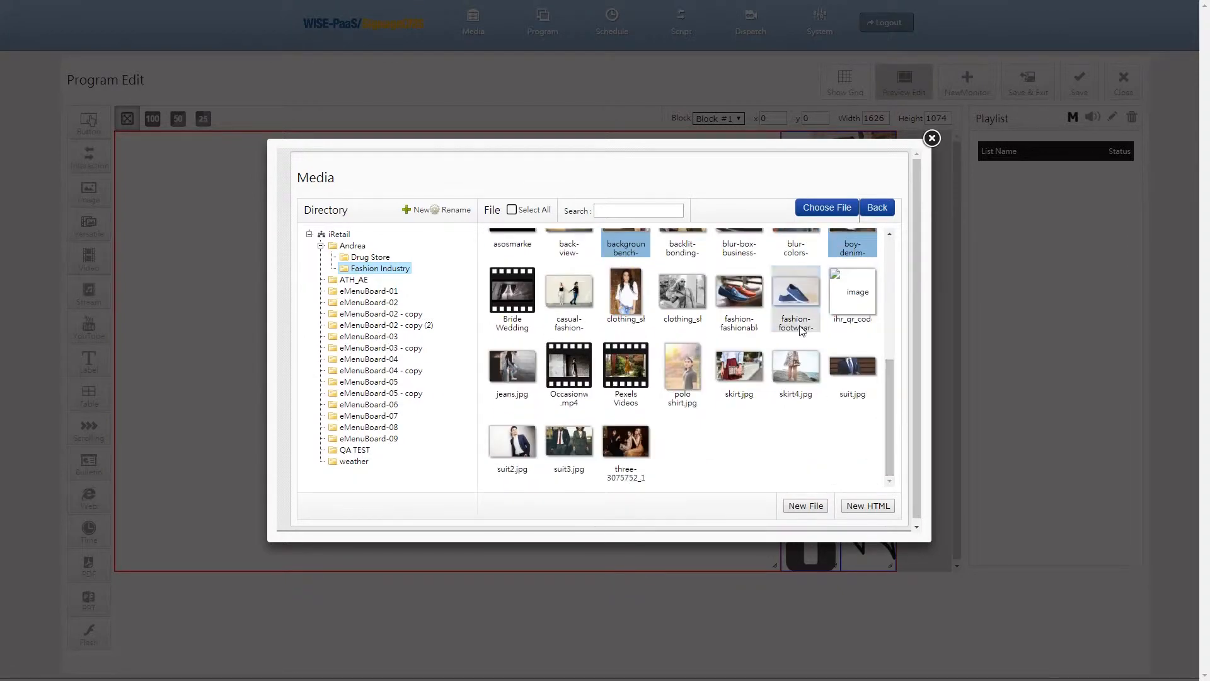
left_click(800, 301)
left_click(826, 208)
left_click(843, 161)
Add a third playlist named Video to the interaction block.
left_click(336, 198)
double_click(444, 374)
type("Video")
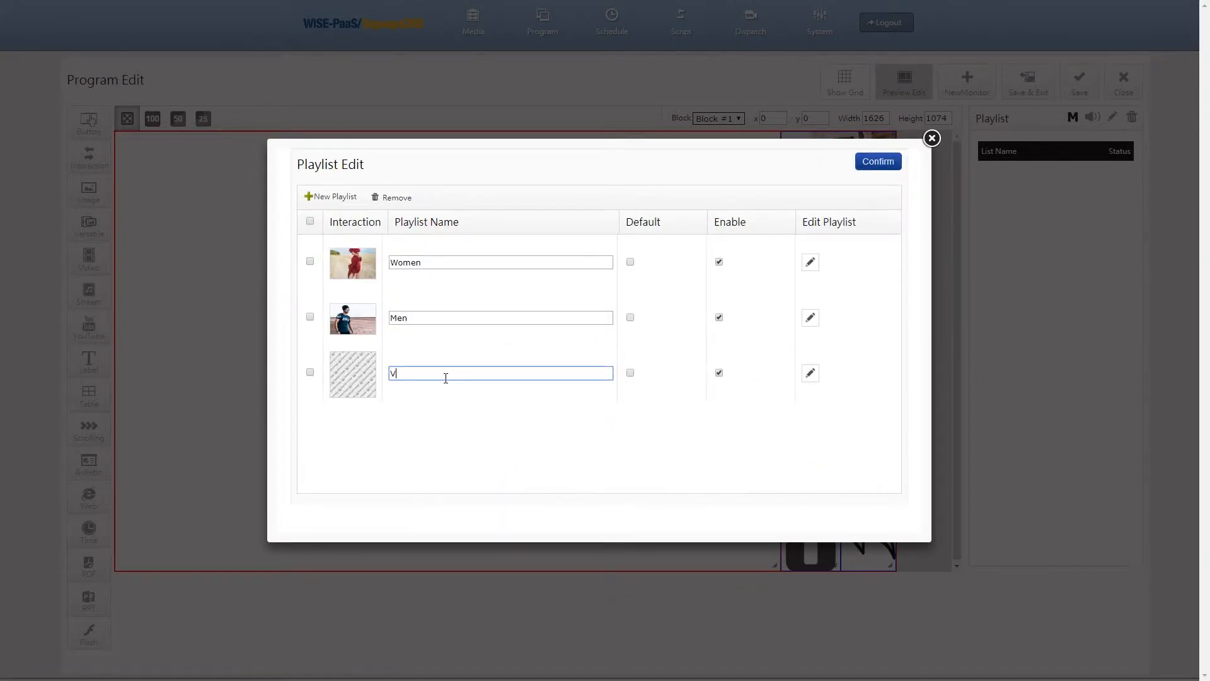
Add one media file from the Fashion Industry folder to the Video playlist.
left_click(810, 375)
left_click(334, 197)
left_click(321, 245)
left_click(360, 269)
left_click(335, 245)
left_click(309, 234)
left_click_drag(889, 281, 889, 437)
left_click(512, 365)
left_click(827, 207)
left_click(840, 162)
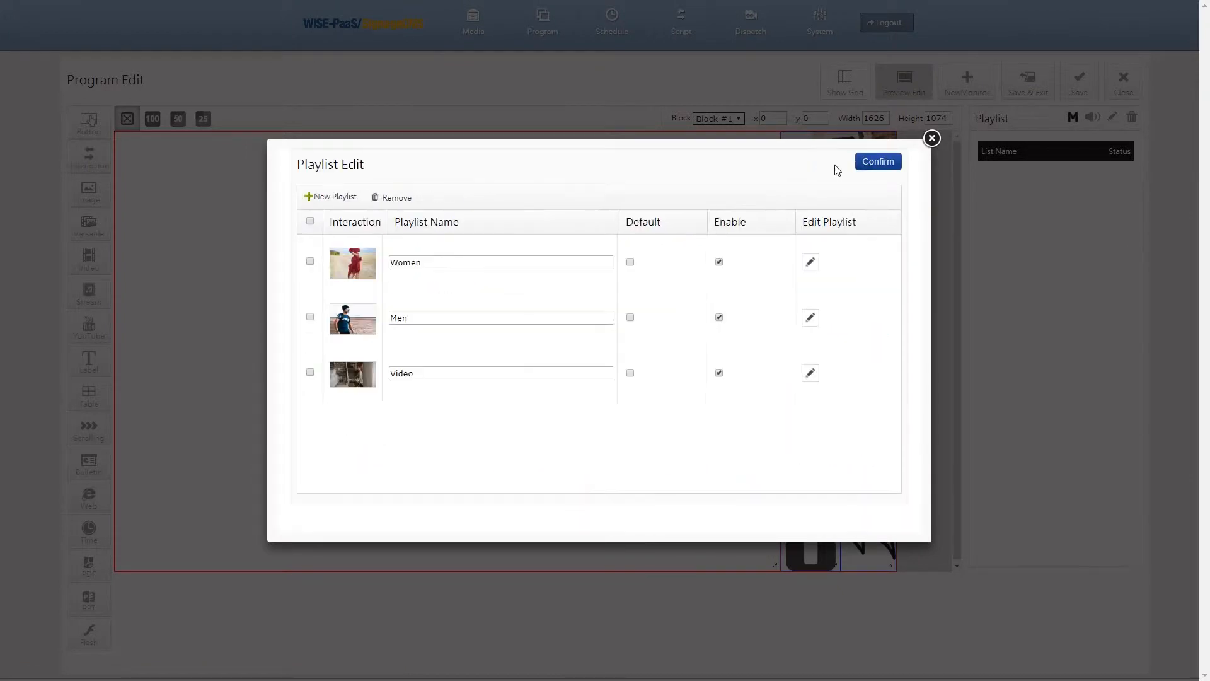
Add a fourth playlist named default to the interaction block.
left_click(330, 197)
double_click(441, 428)
type("default")
Add the Summer Sale image to the default playlist, mark that playlist as Default and apply all four playlists to the block.
left_click(811, 429)
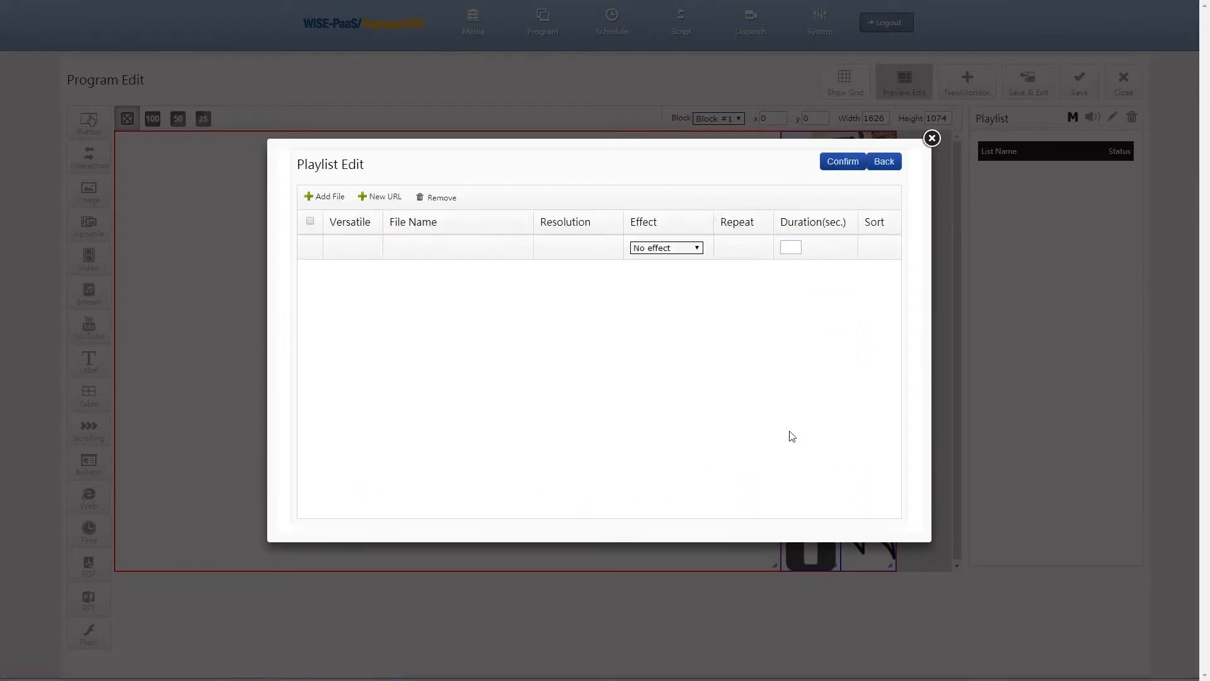
mouse_move(889, 269)
left_mouse_down()
mouse_move(893, 400)
mouse_move(892, 372)
left_mouse_up()
left_click(321, 246)
left_click(372, 257)
left_click(795, 367)
left_click(826, 207)
left_click(841, 163)
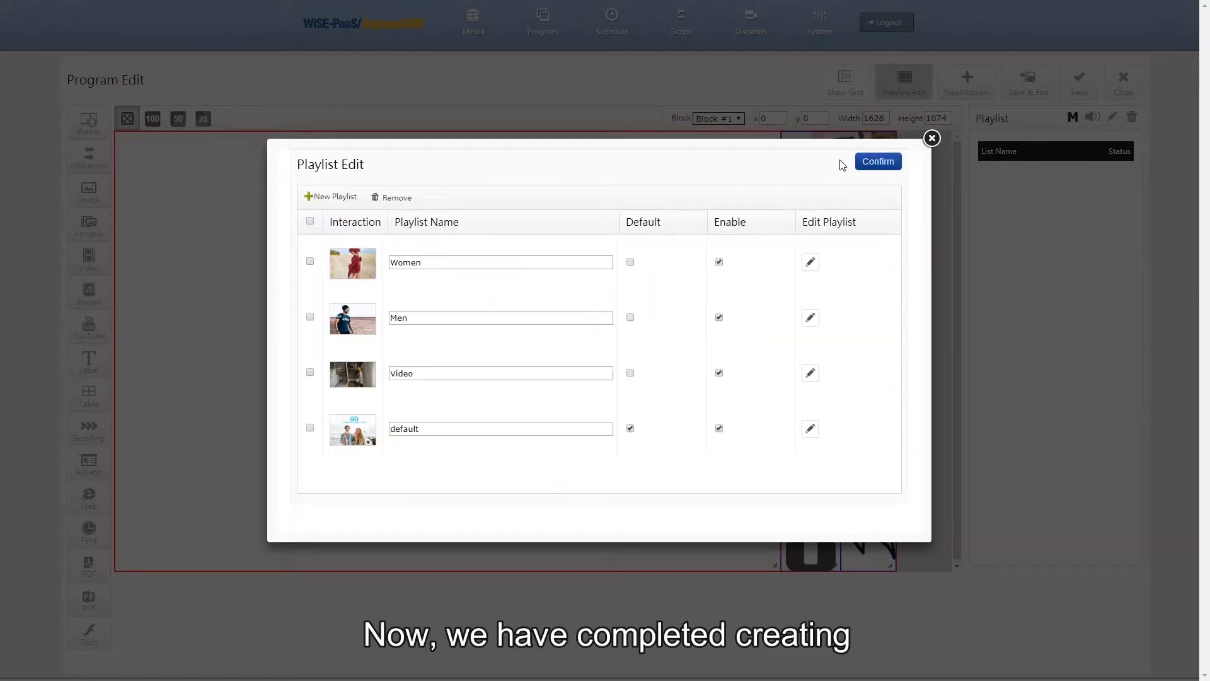
left_click(871, 162)
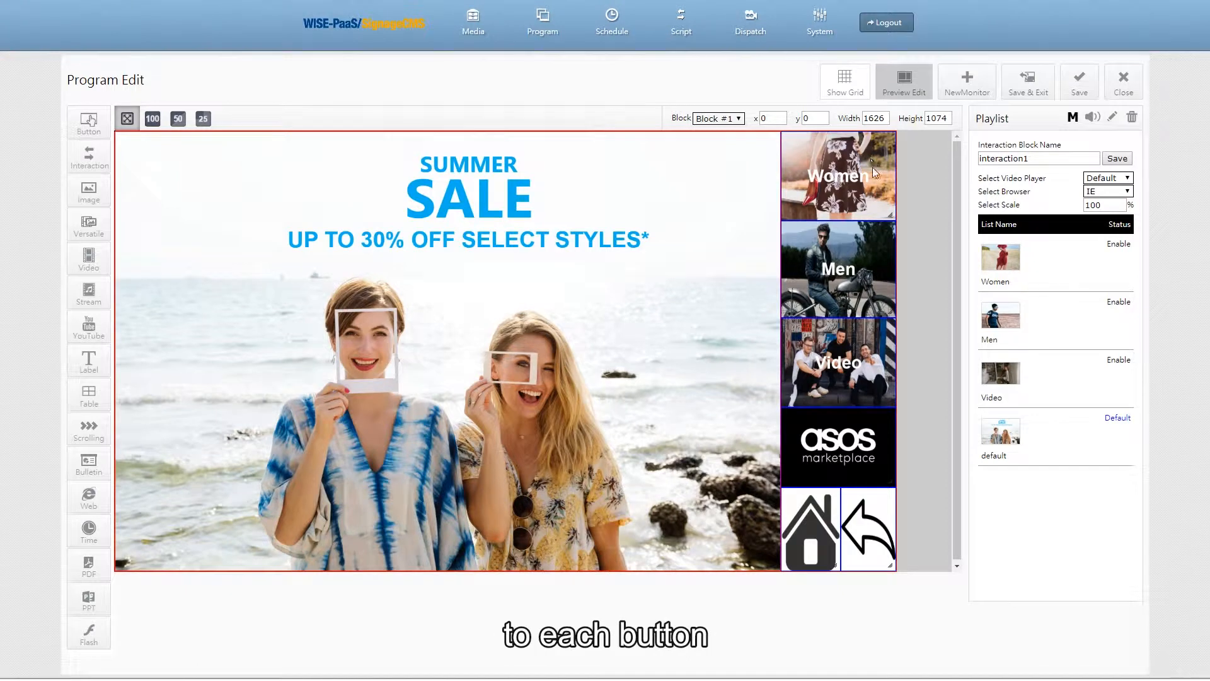
Set the home button's Func1 action to To interaction playlist, targeting the default playlist.
double_click(812, 540)
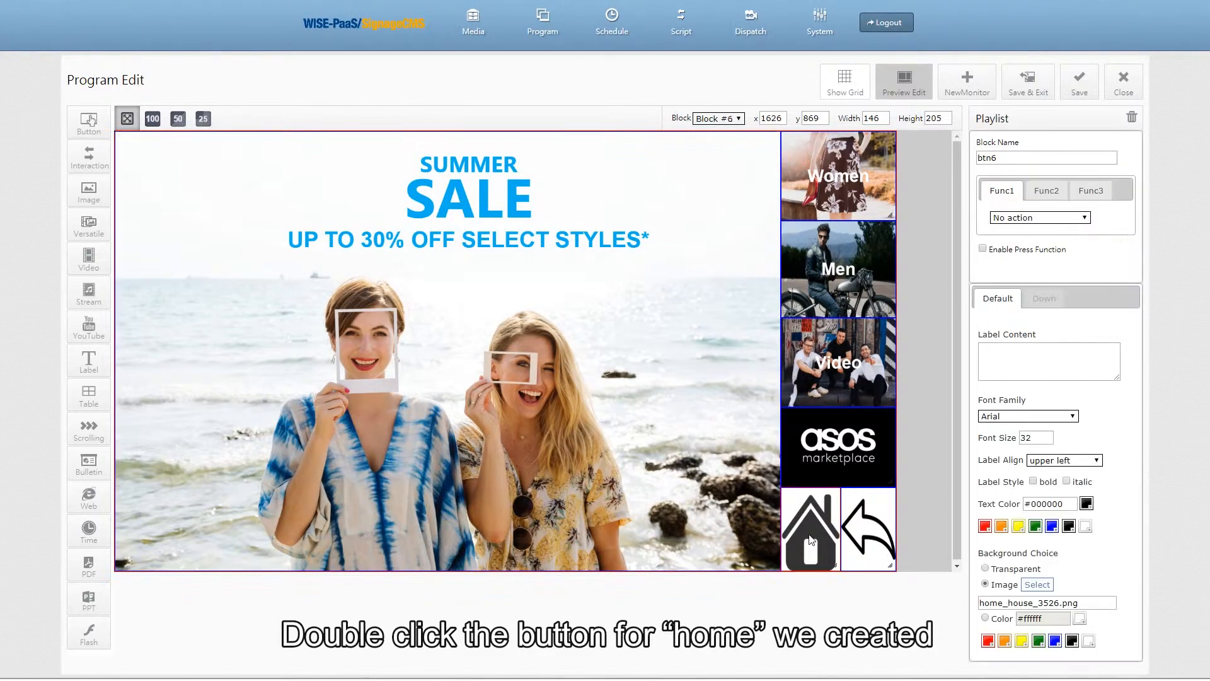
left_click(1034, 218)
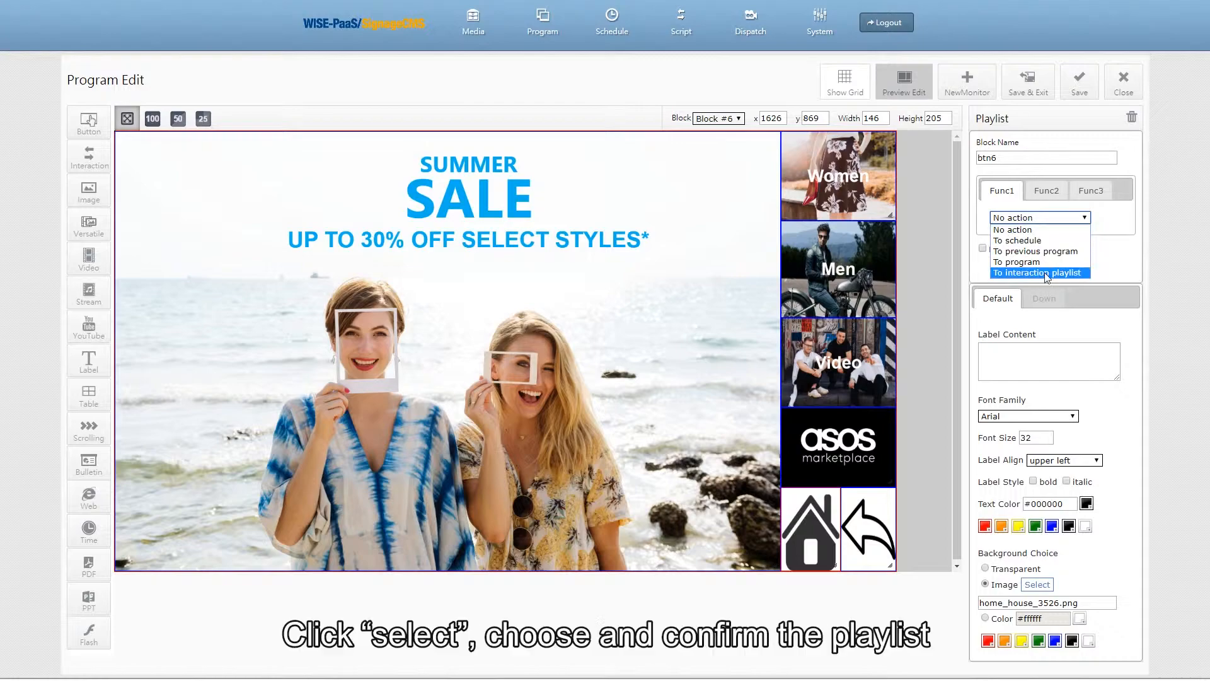
left_click(1043, 273)
left_click(1012, 233)
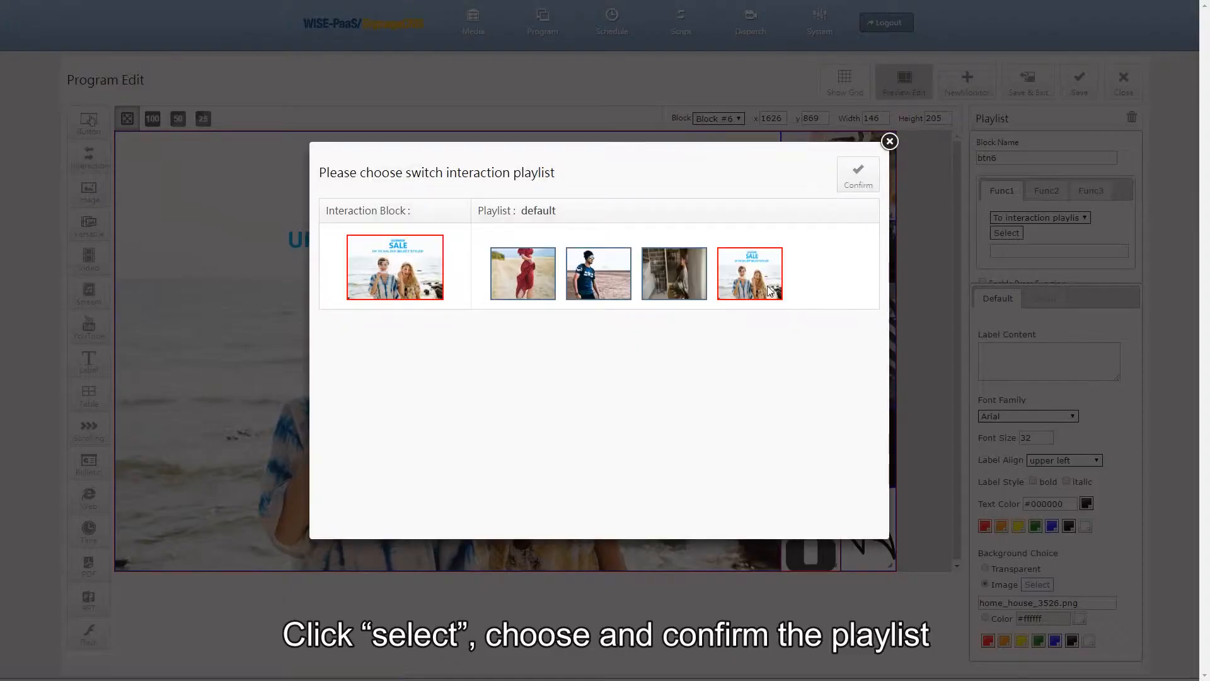
left_click(862, 181)
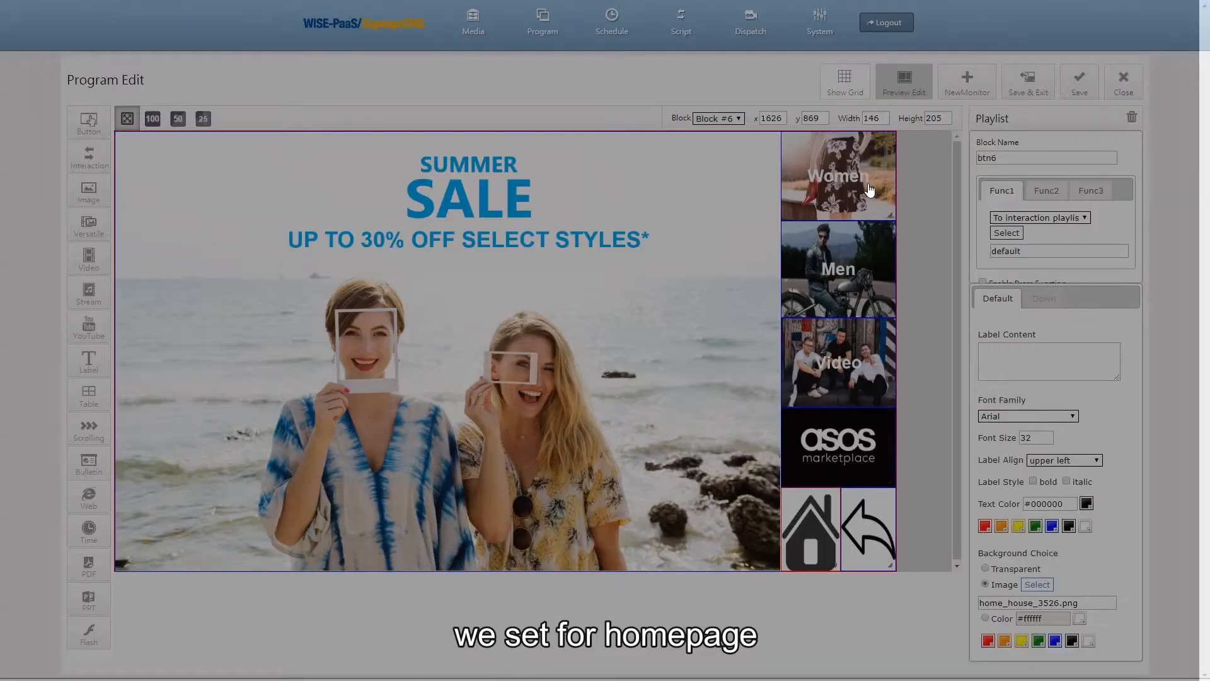
Set the Women button's Func1 action to To interaction playlist, targeting the Women playlist.
left_click(838, 176)
left_click(1040, 217)
left_click(1043, 271)
left_click(1007, 233)
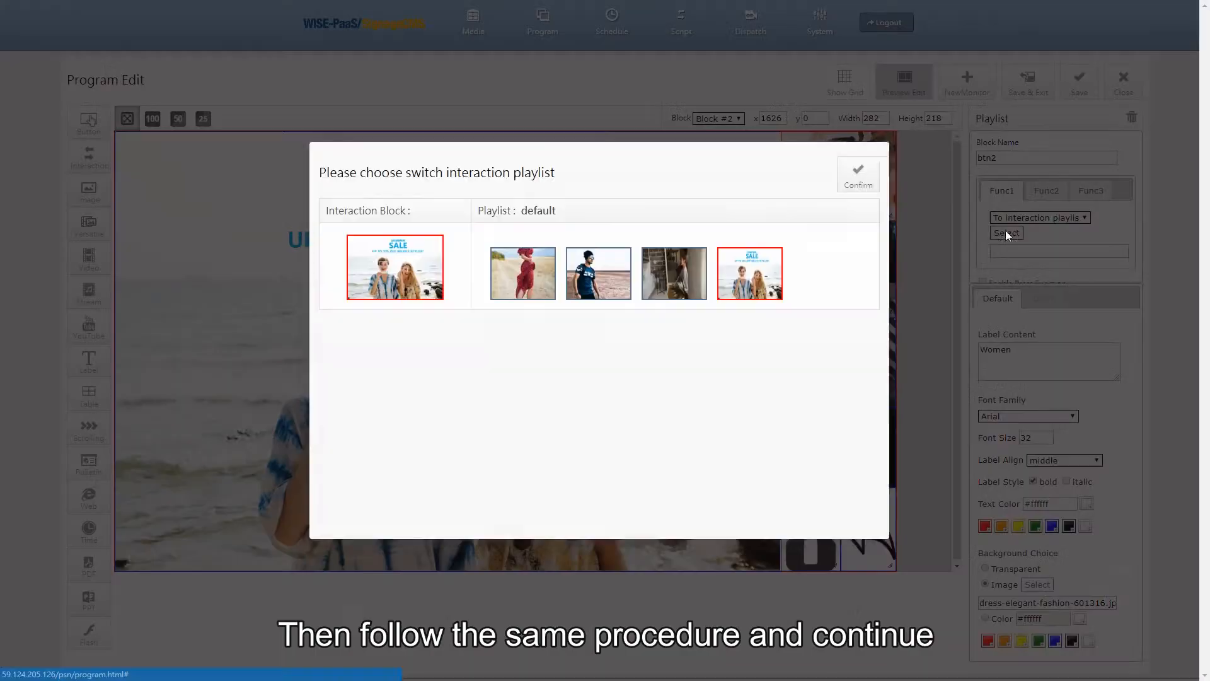
left_click(848, 182)
Set the Men button's Func1 action to To interaction playlist, targeting the Men playlist.
left_click(838, 269)
left_click(1034, 218)
left_click(1027, 259)
left_click(1033, 218)
left_click(1031, 271)
left_click(1007, 233)
left_click(854, 177)
Set the Video button's Func1 action to To interaction playlist, targeting the Video playlist.
left_click(838, 363)
left_click(1039, 217)
left_click(1020, 271)
left_click(1006, 232)
left_click(672, 270)
left_click(854, 179)
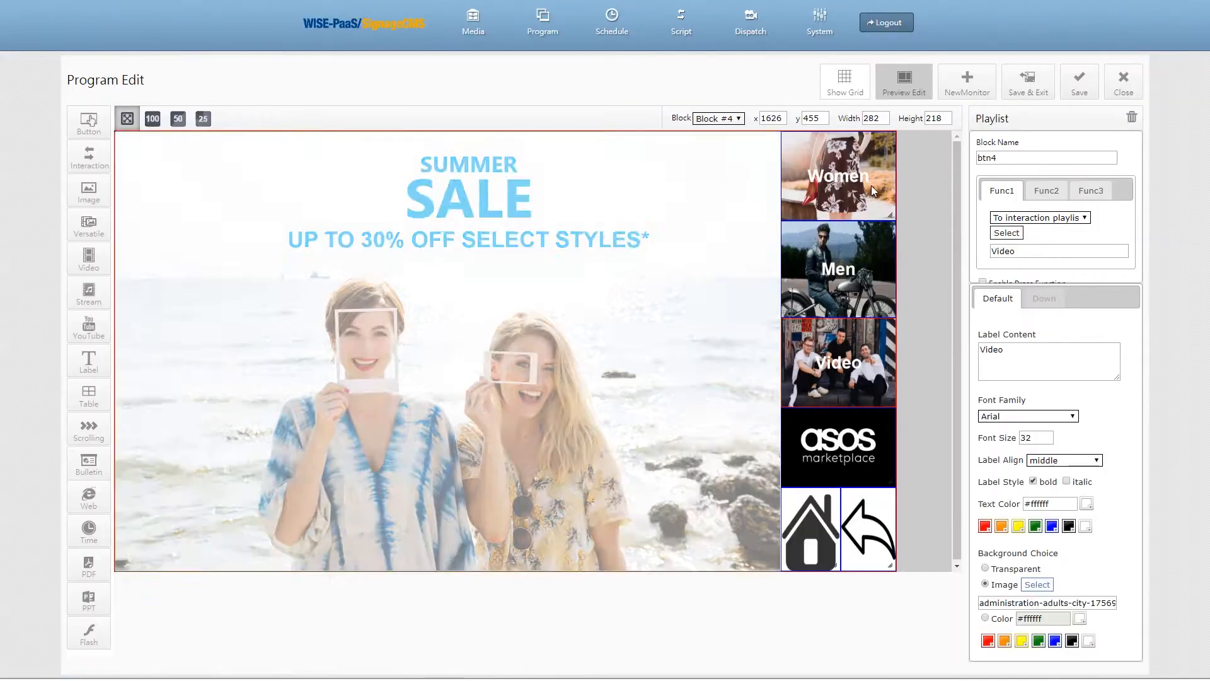
Set the return button's Func1 action to To previous program.
double_click(862, 565)
left_click(1059, 217)
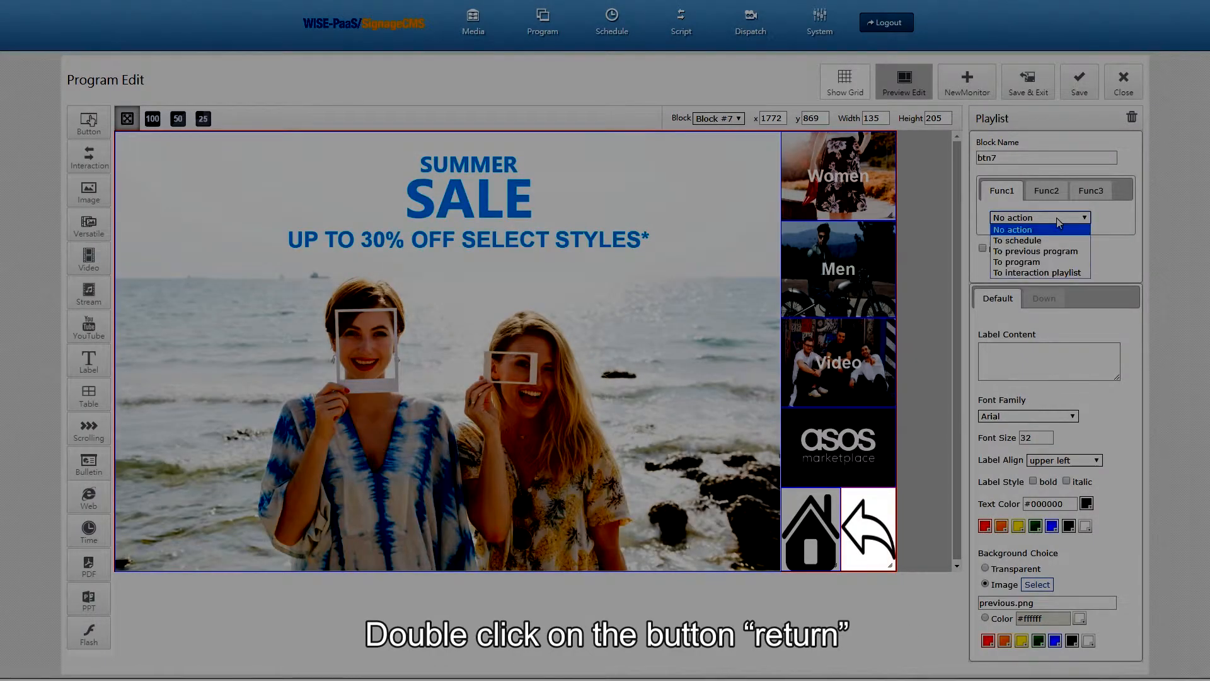
left_click(1056, 252)
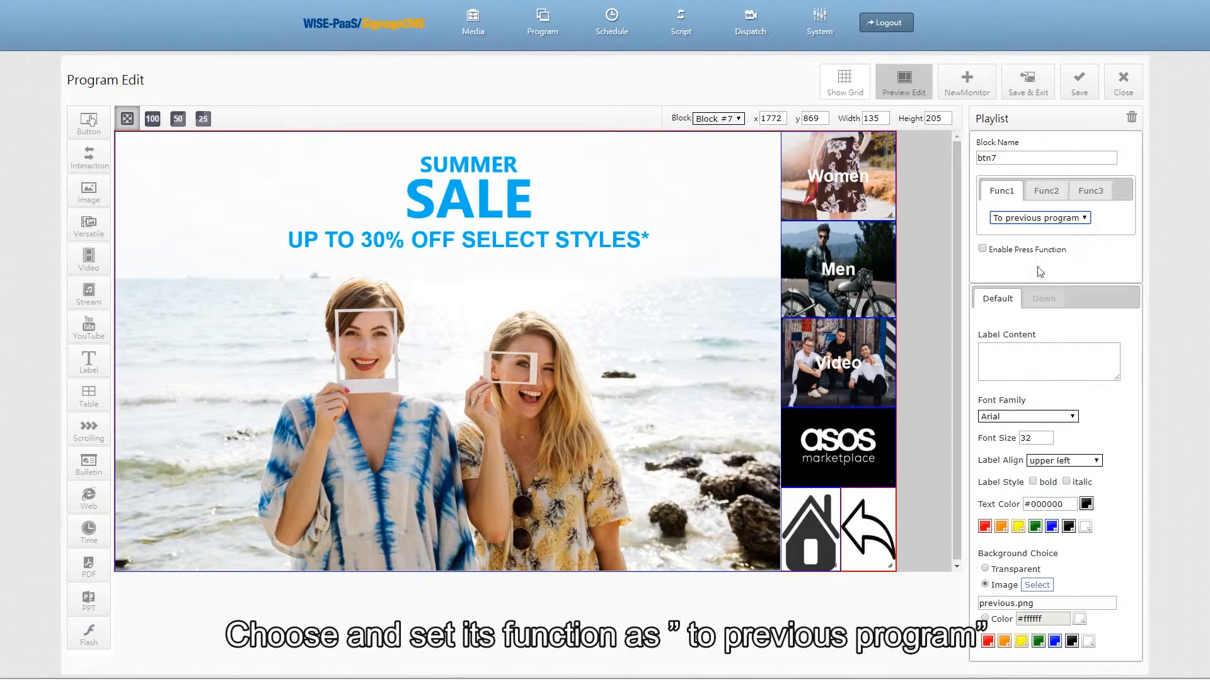
Name the program buttonpg in the program settings, then save and exit it.
left_click(866, 436)
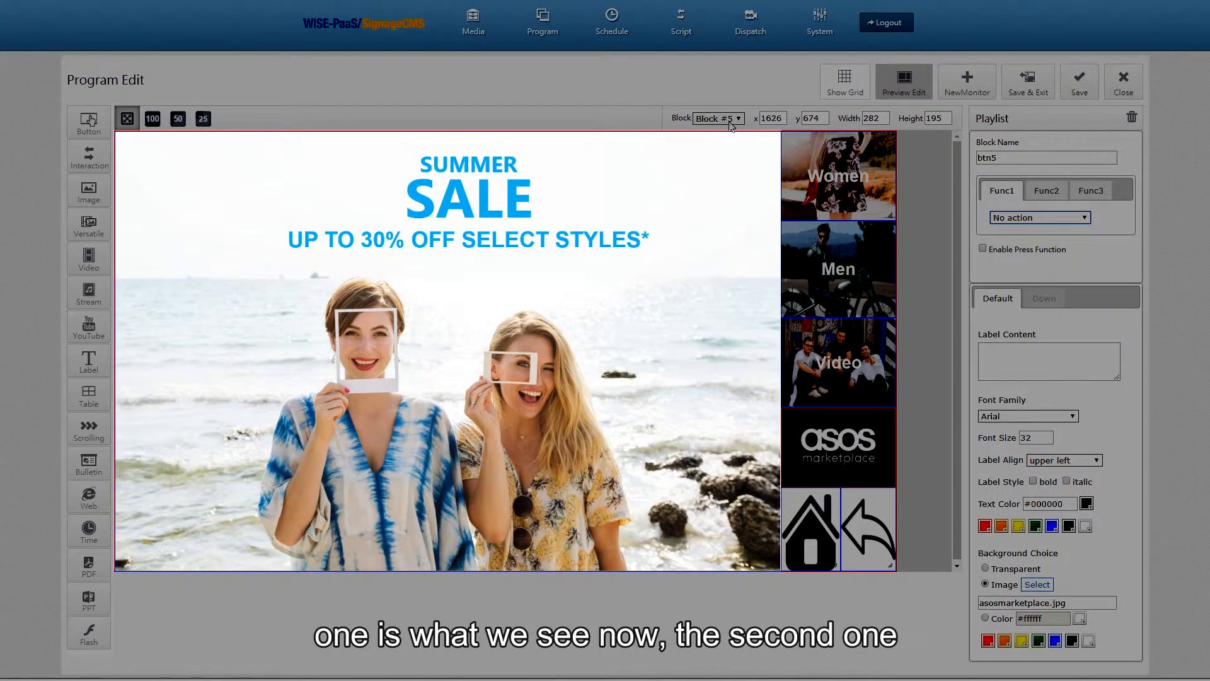
left_click(730, 120)
left_click(727, 136)
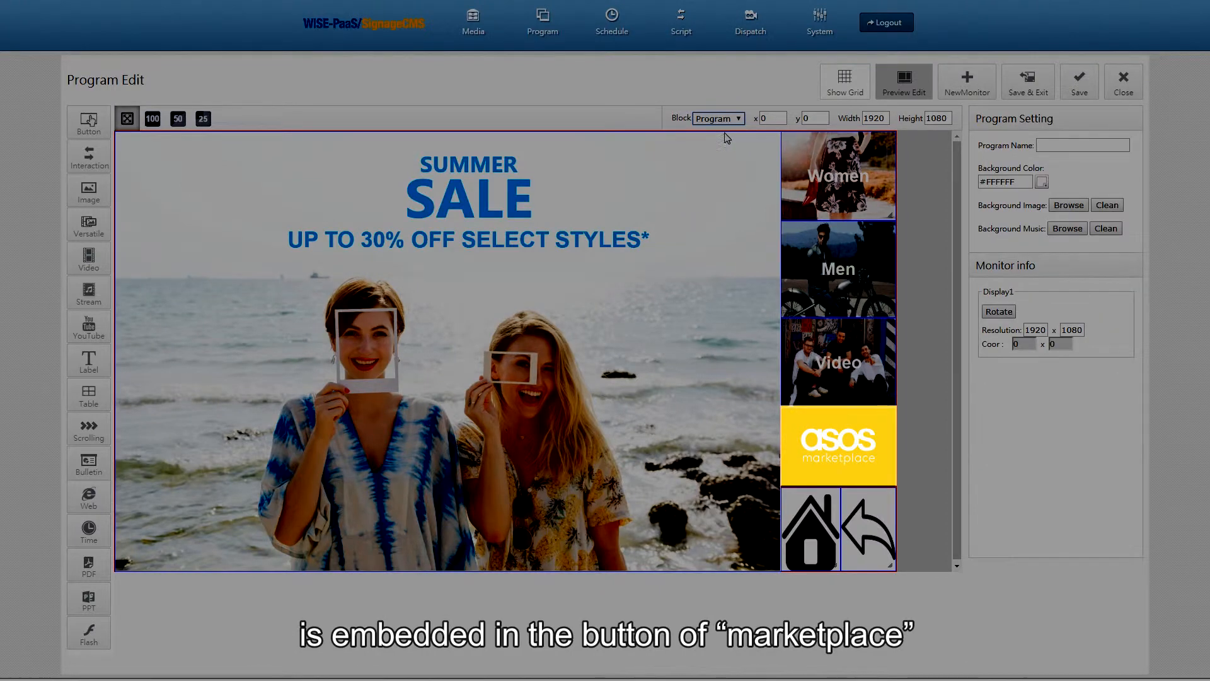
left_click(1047, 144)
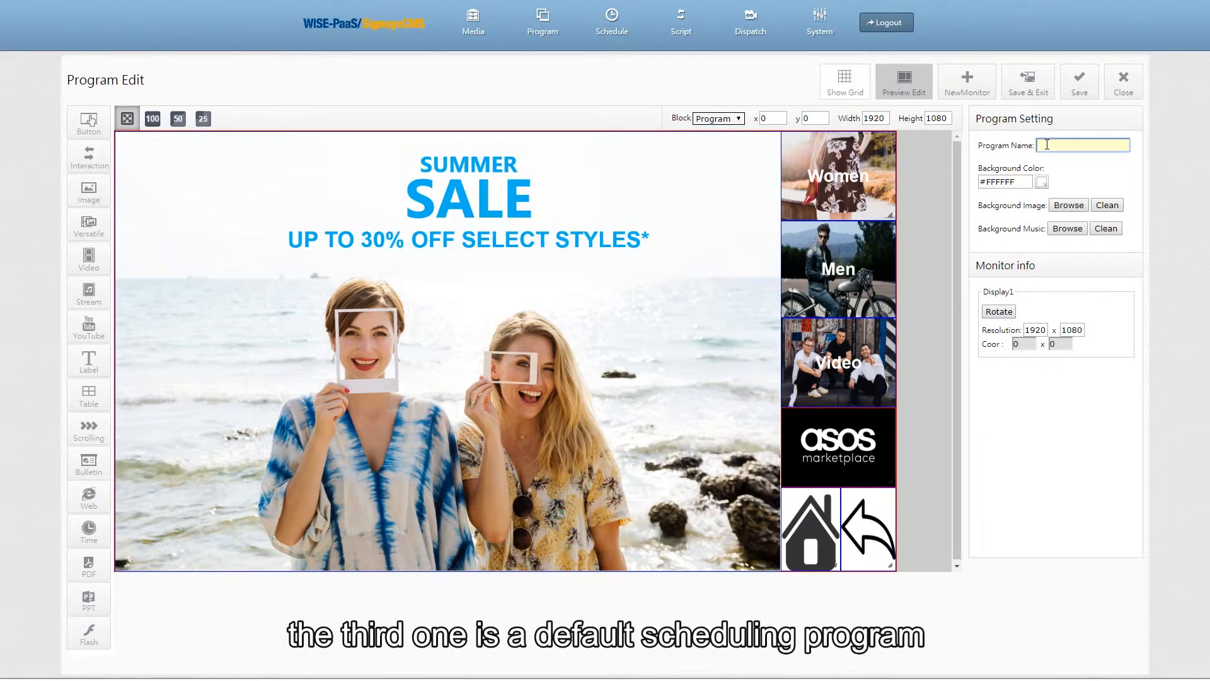
type("buttonpg")
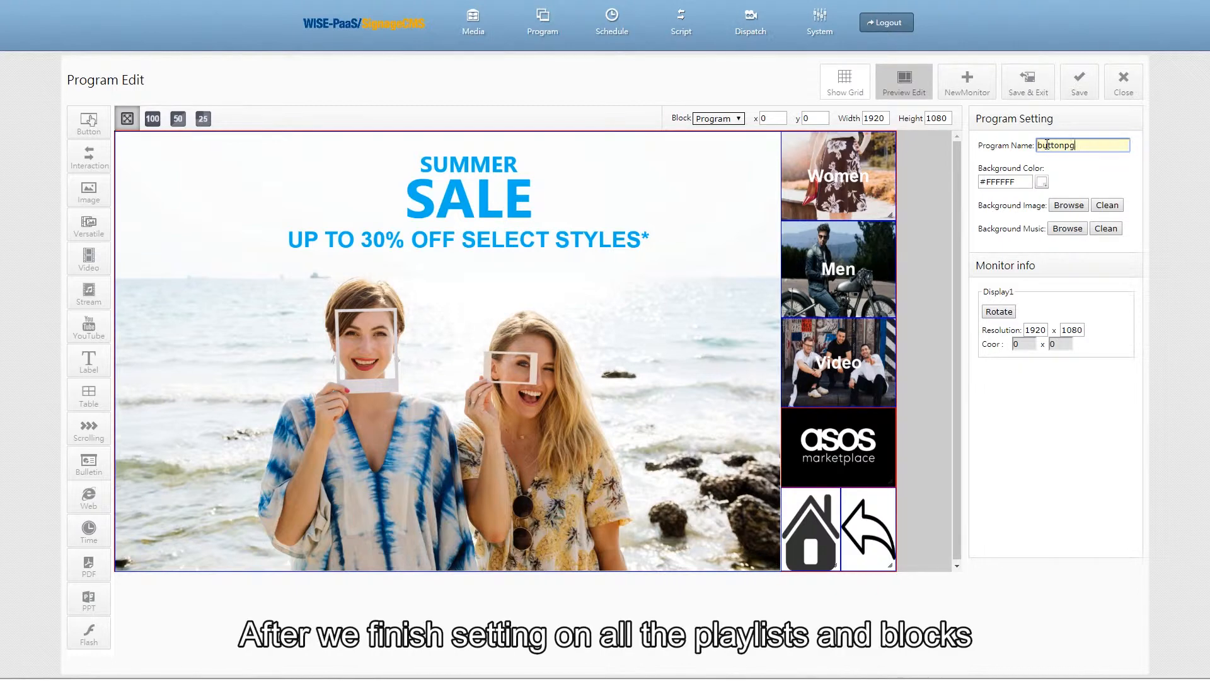
left_click(1028, 93)
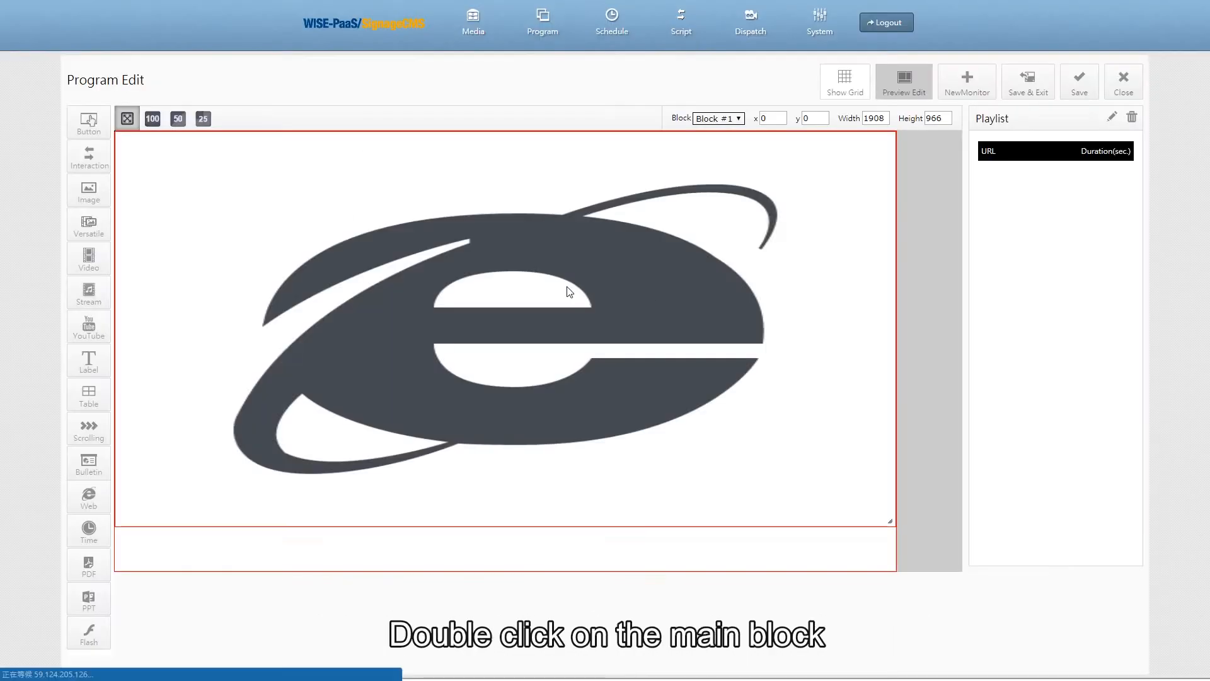
double_click(568, 289)
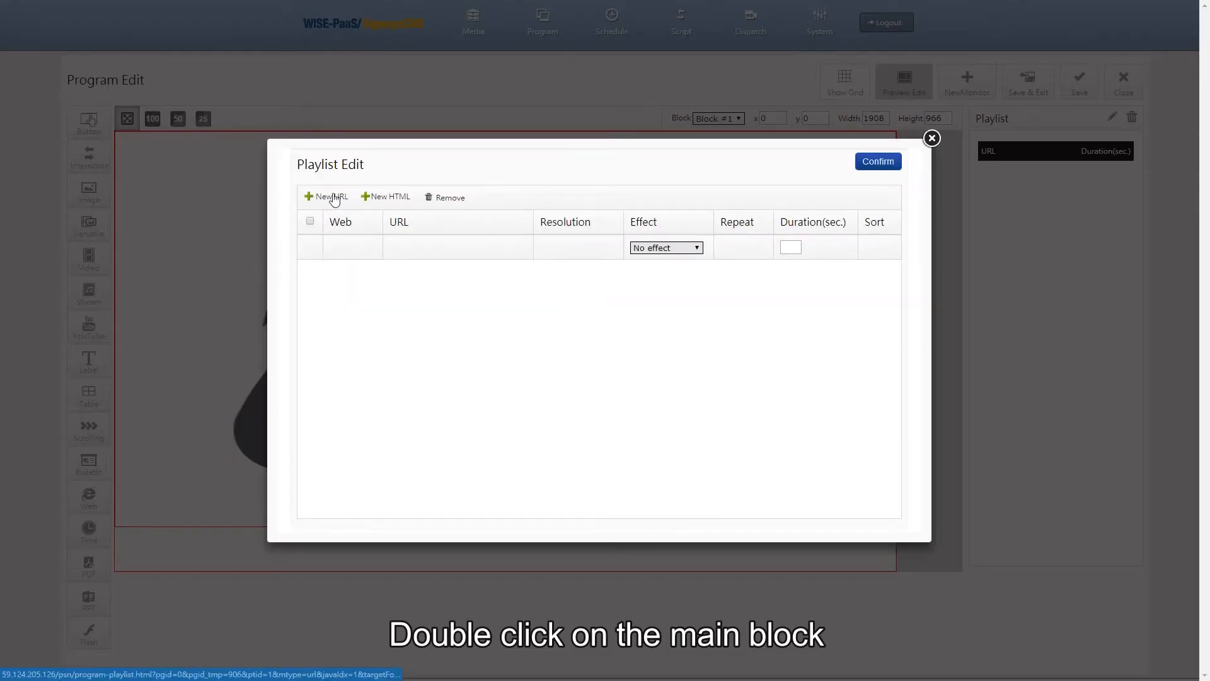
left_click(427, 284)
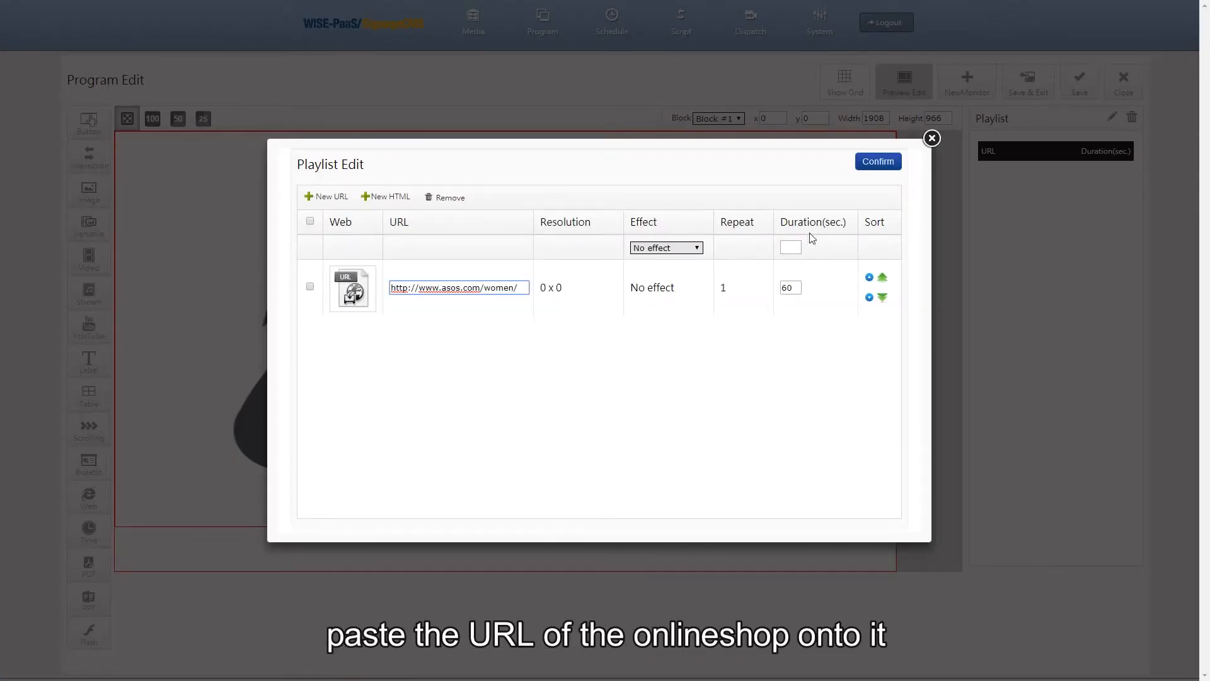
left_click(876, 162)
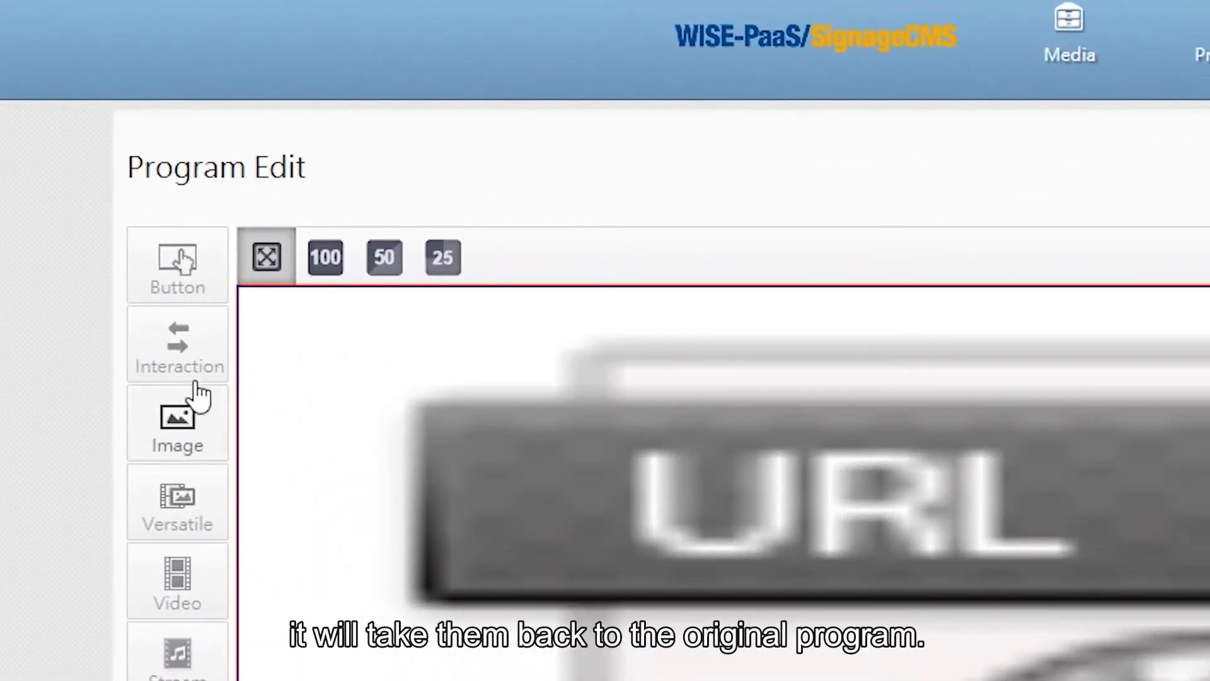
Draw a button block about 1151 x 105 over the strip below the web block and set its Func1 action to To previous program.
left_click(176, 262)
left_click_drag(286, 335, 543, 680)
left_click_drag(248, 544, 704, 568)
left_click(1043, 219)
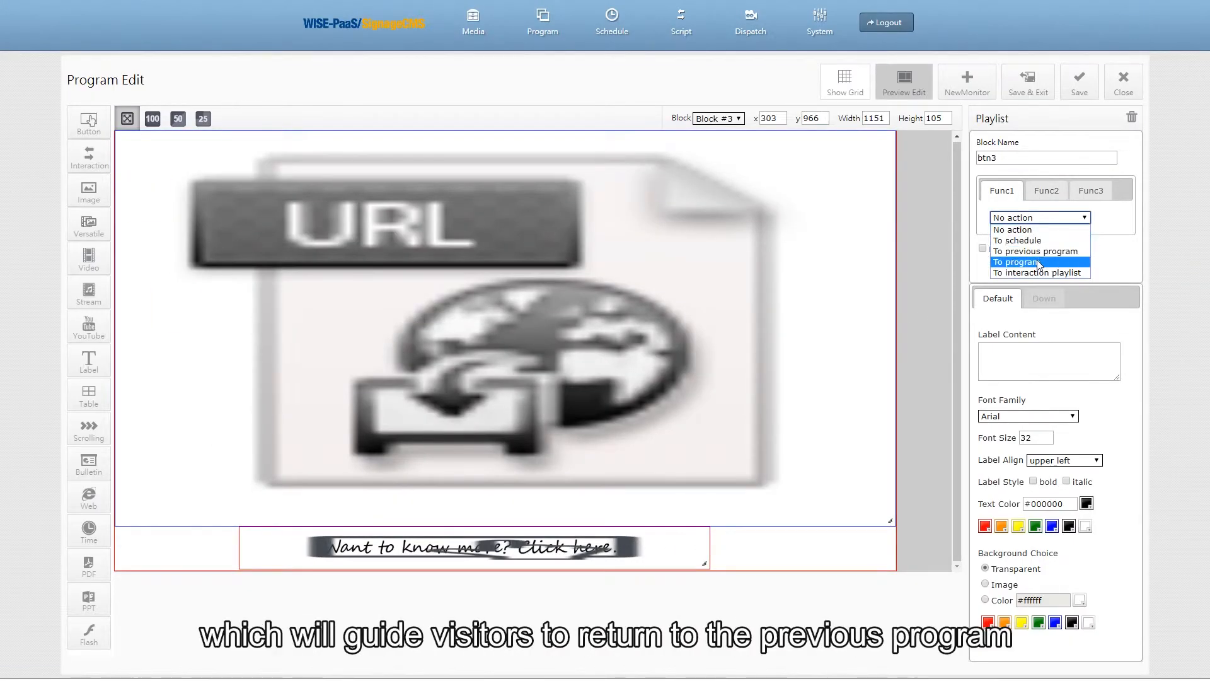
left_click(1017, 240)
Name the new web page program marketplace, then save and exit it.
left_click(718, 119)
left_click(727, 138)
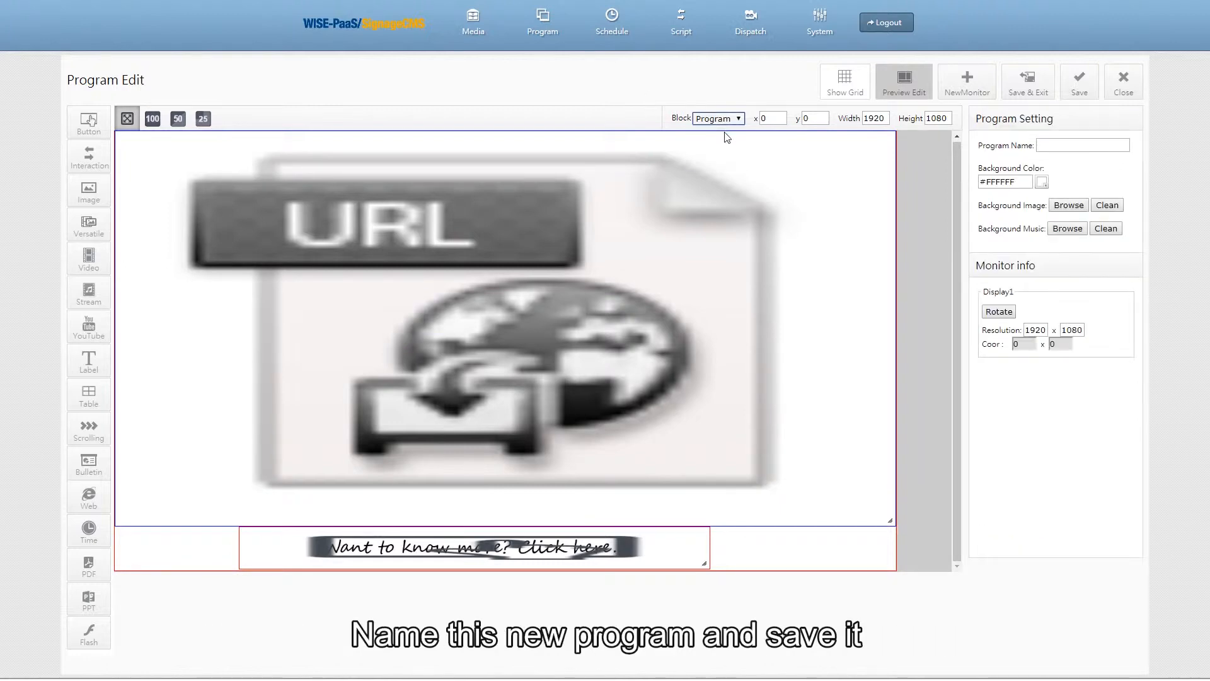
left_click(1057, 151)
type("marketplace")
left_click(1027, 81)
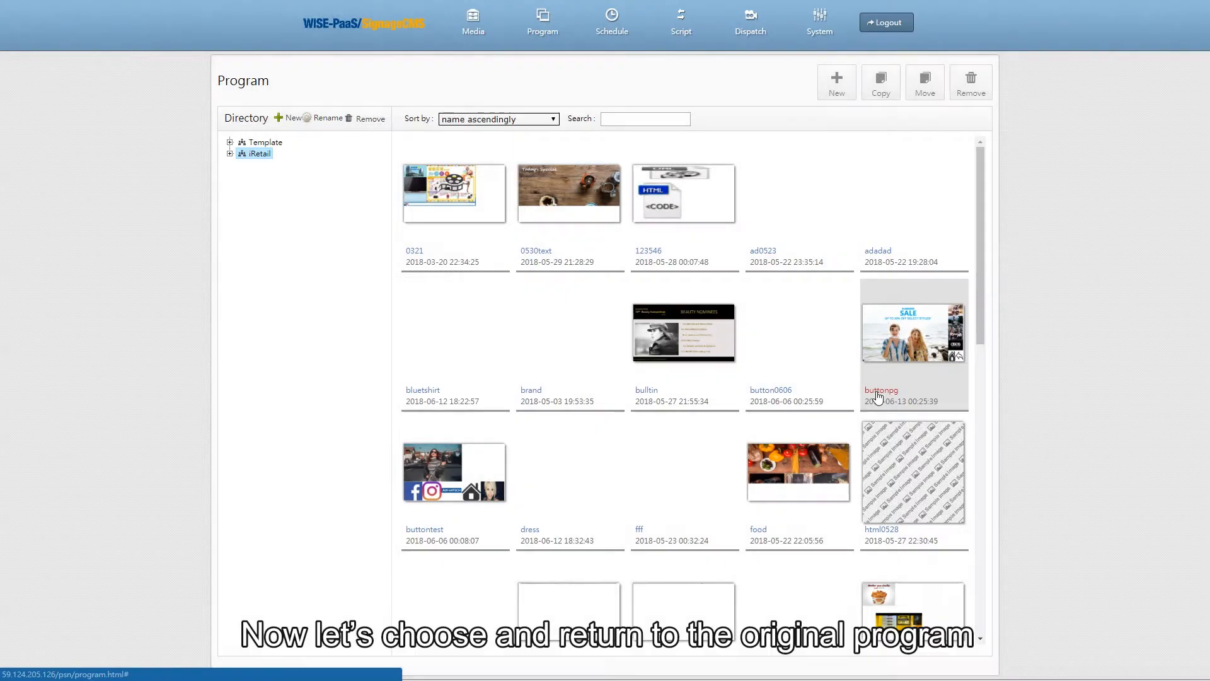
Reopen the buttonpg program and set the asos marketplace button's Func1 action to To program, targeting the marketplace program.
double_click(878, 395)
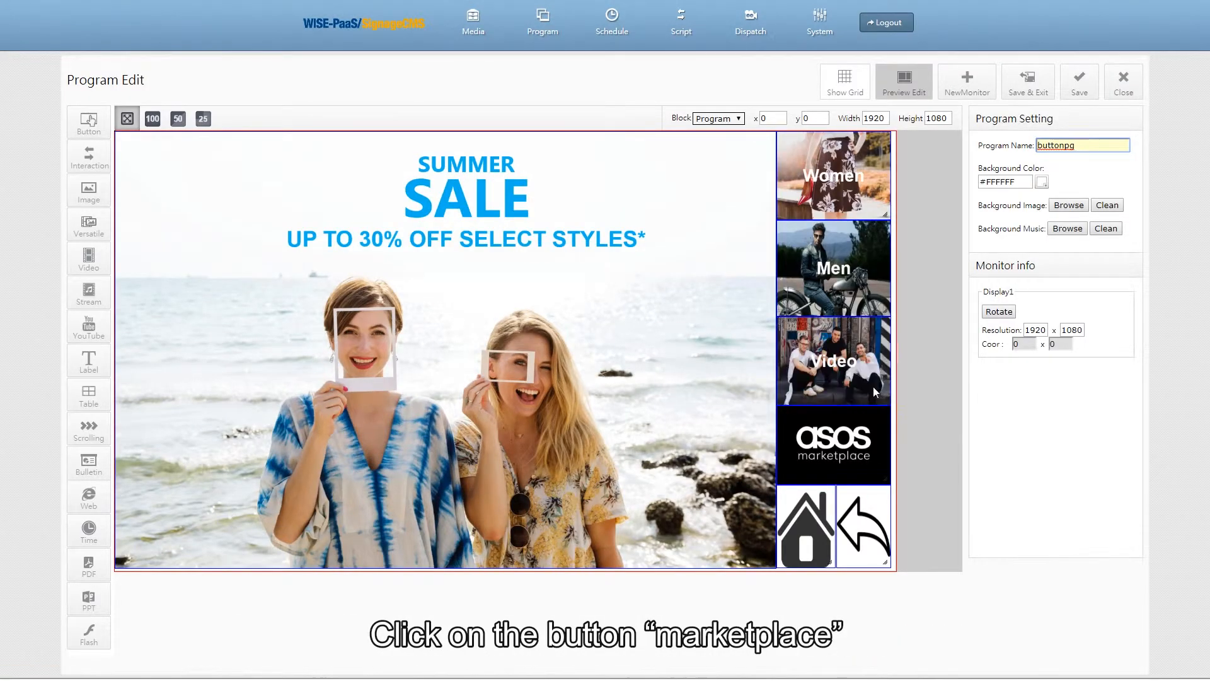
left_click(853, 455)
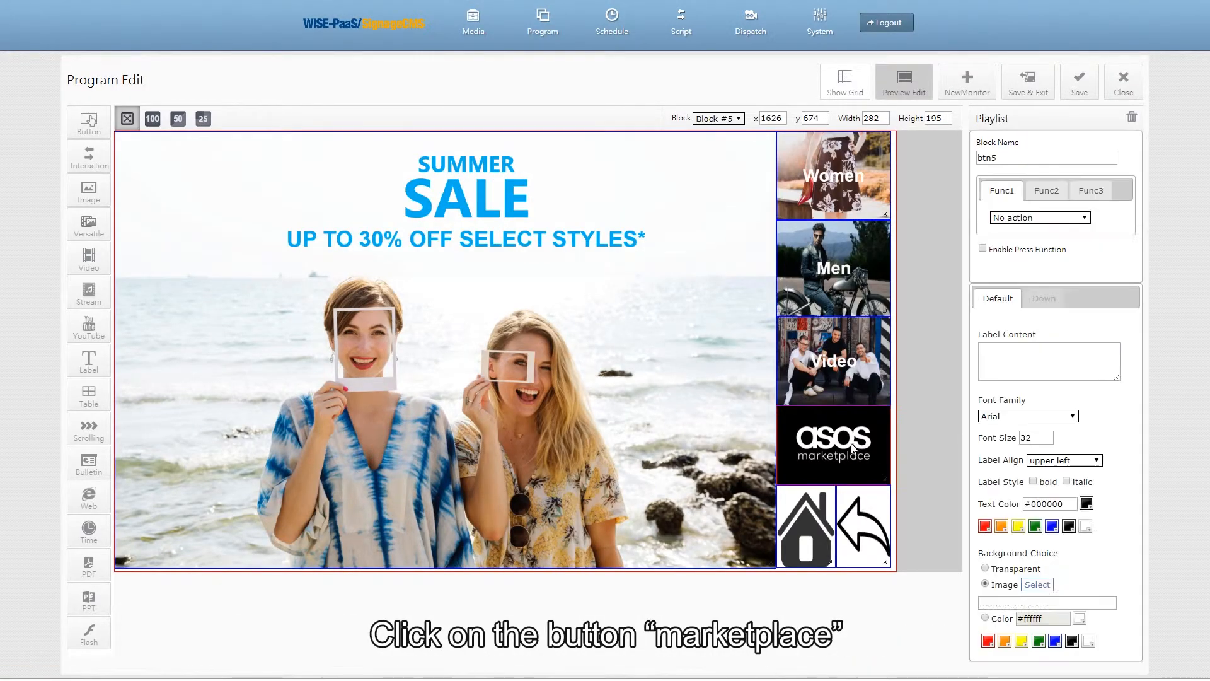
left_click(1031, 218)
left_click(1021, 240)
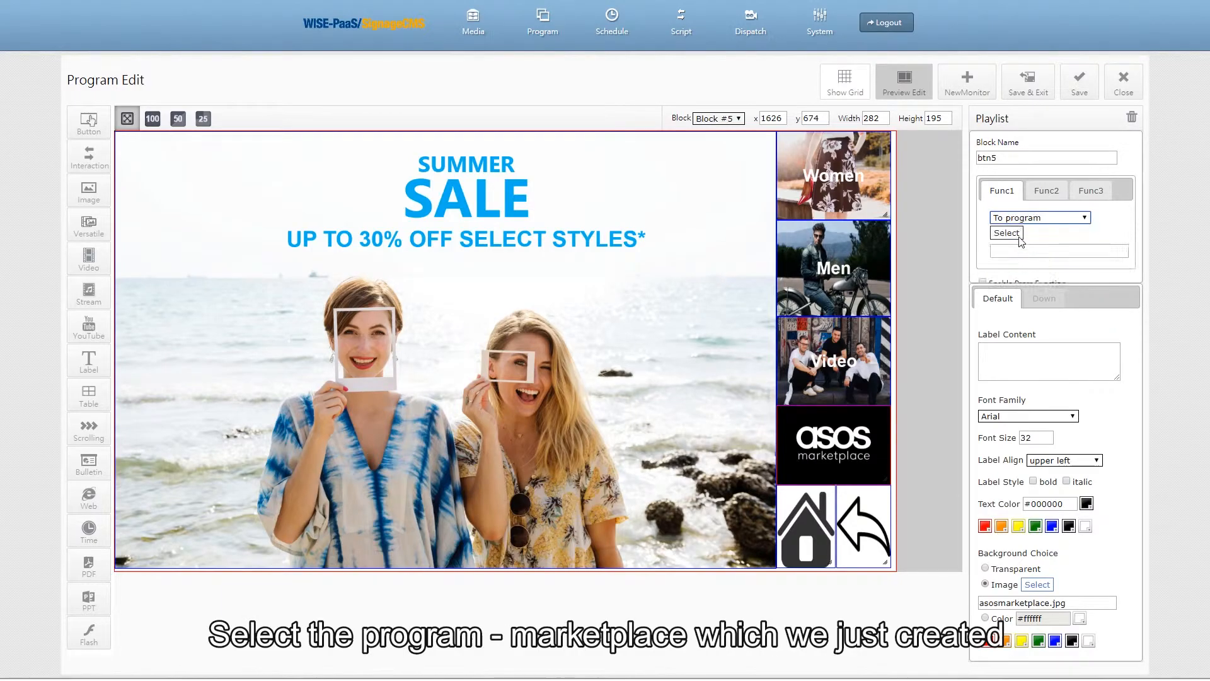
left_click(1017, 230)
scroll(860, 346, "down", 1)
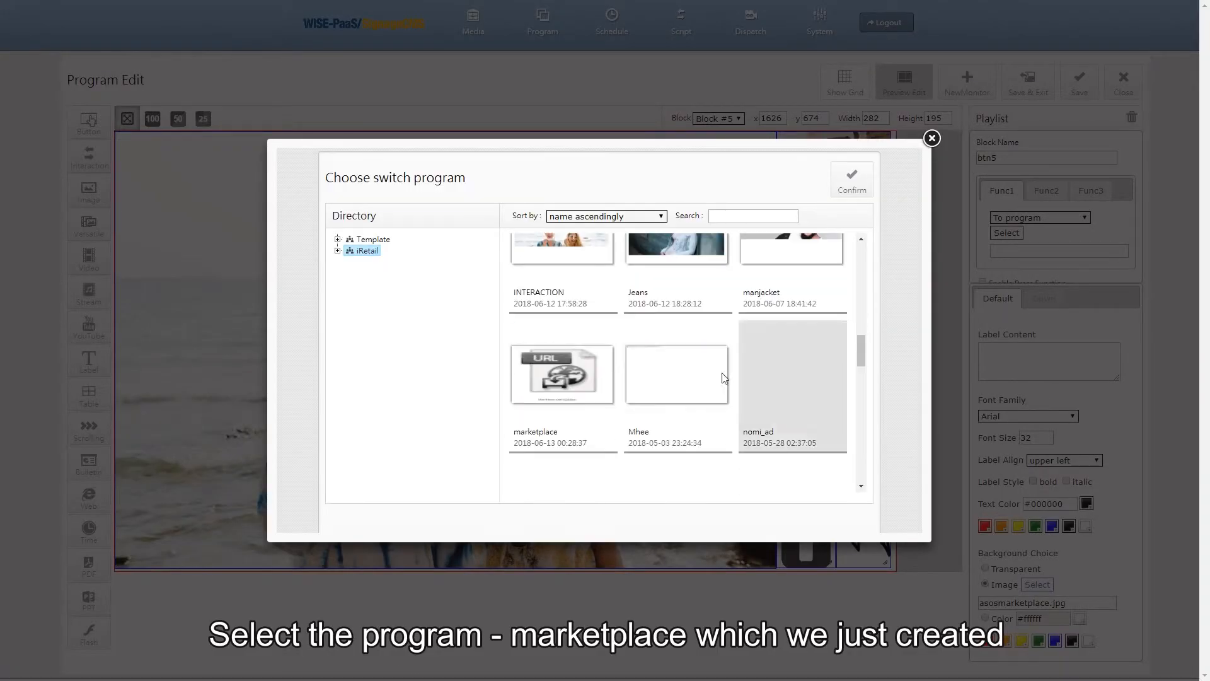
left_click(561, 378)
left_click(852, 179)
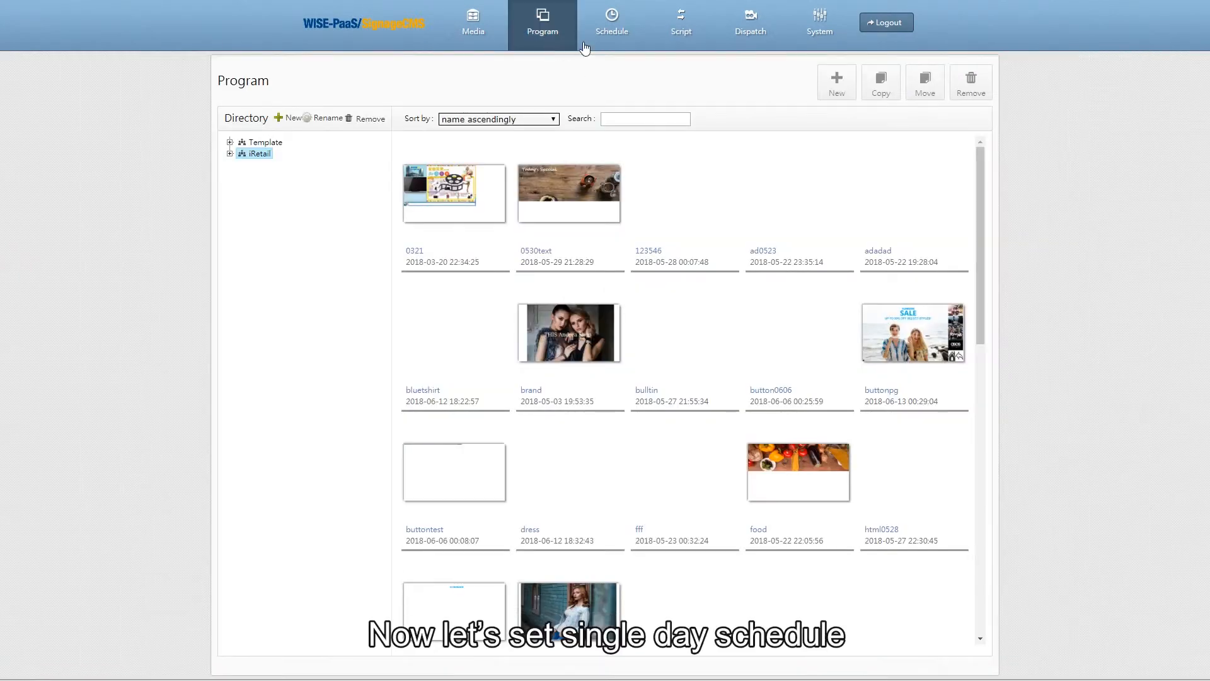
Create and save a single day schedule titled buttonpg that plays the buttonpg program from 05:30 to 24:00.
mouse_move(611, 22)
left_click(606, 58)
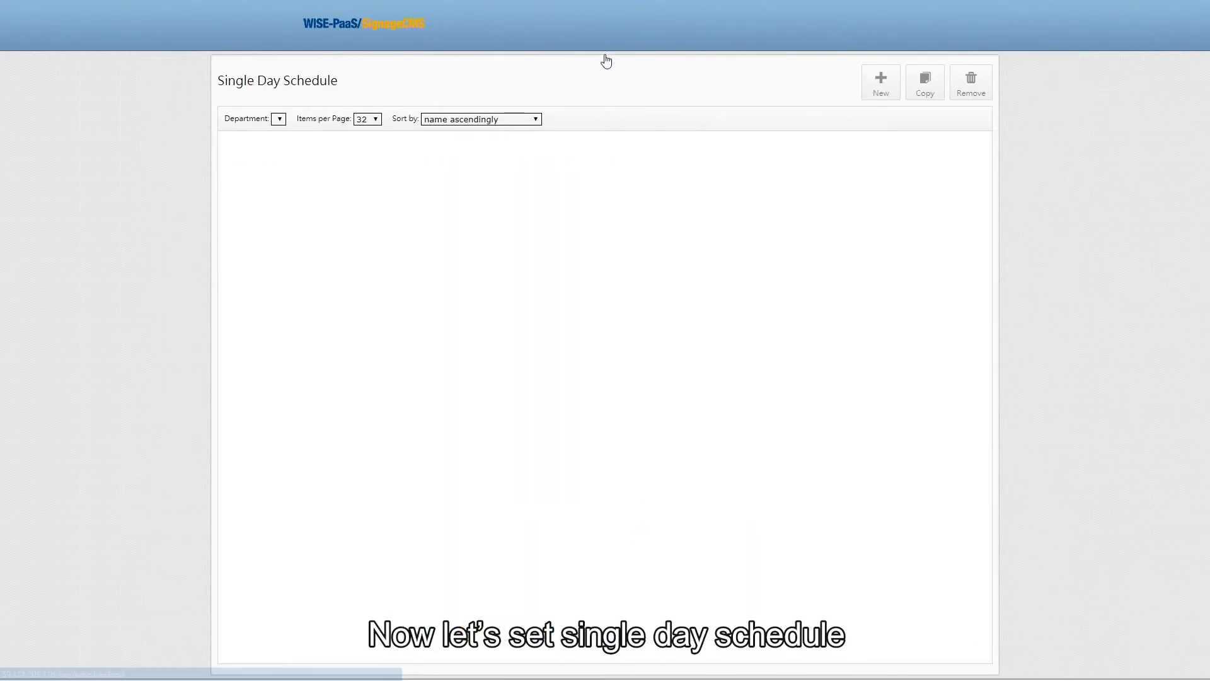
left_click(881, 82)
left_click_drag(870, 426, 500, 198)
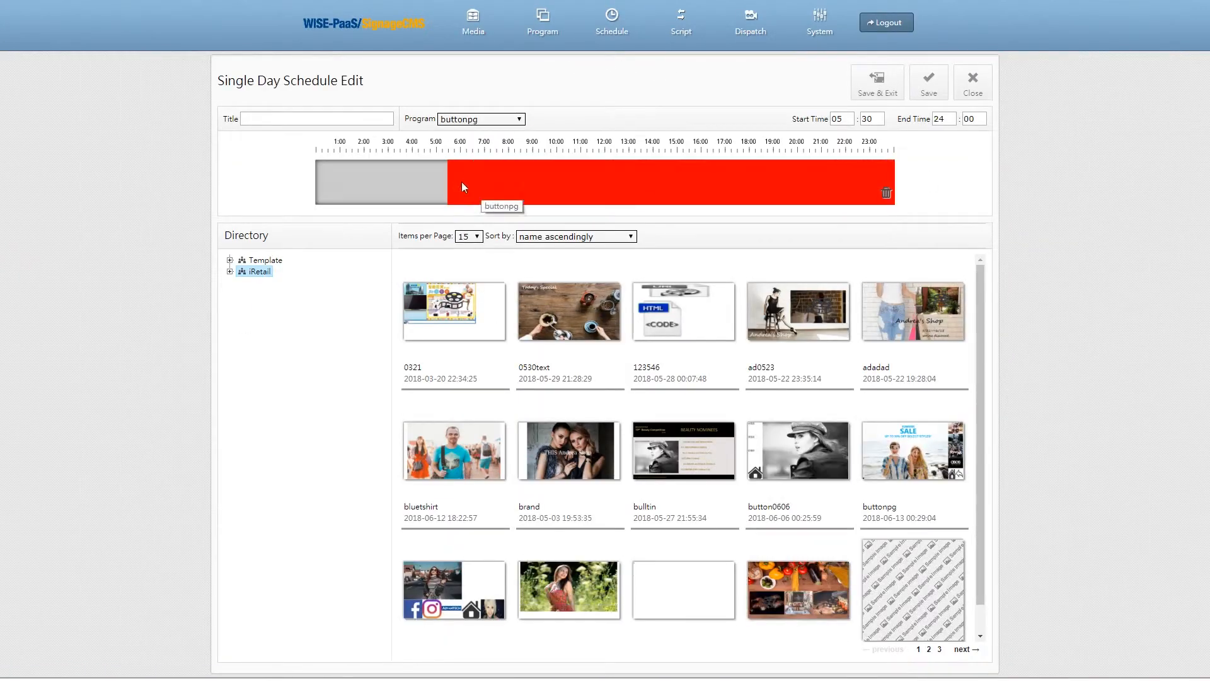
left_click(320, 119)
type("n")
left_click(877, 82)
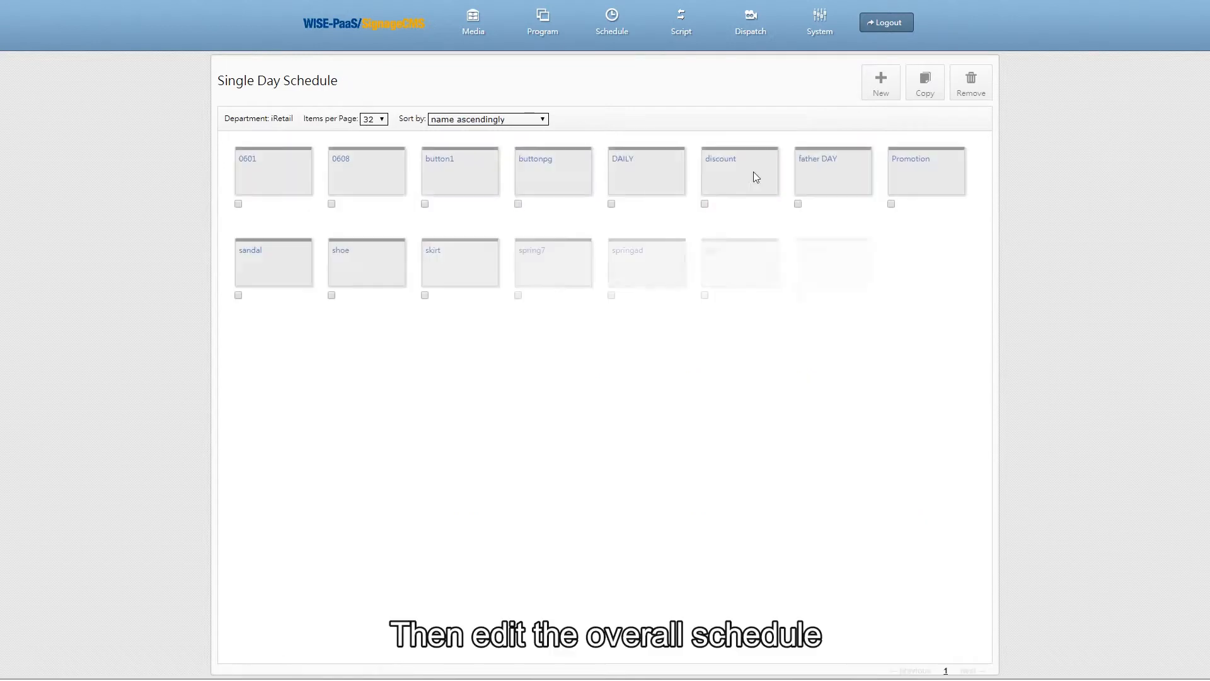
Create an overall schedule titled June with buttonpg as the default schedule and placed on the June 2018 calendar across the week from June 11.
mouse_move(603, 50)
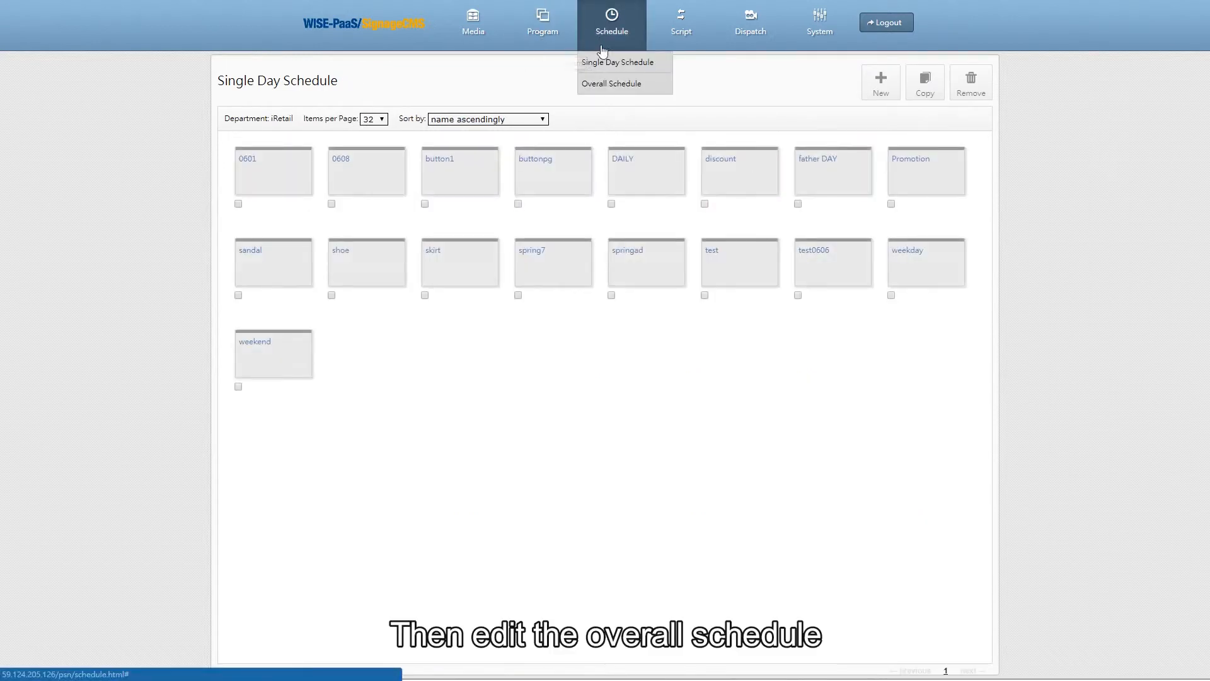
left_click(606, 83)
left_click(885, 93)
left_click(357, 120)
left_click_drag(629, 234, 271, 225)
left_click_drag(644, 220, 459, 440)
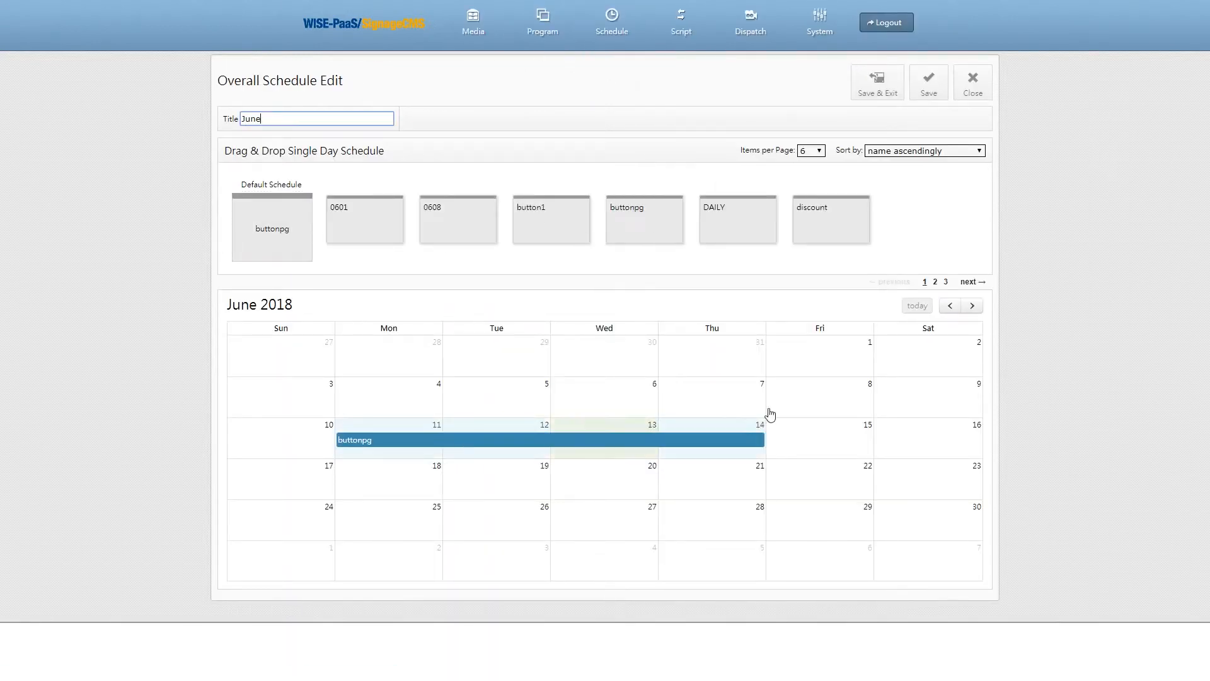
left_click_drag(459, 440, 946, 440)
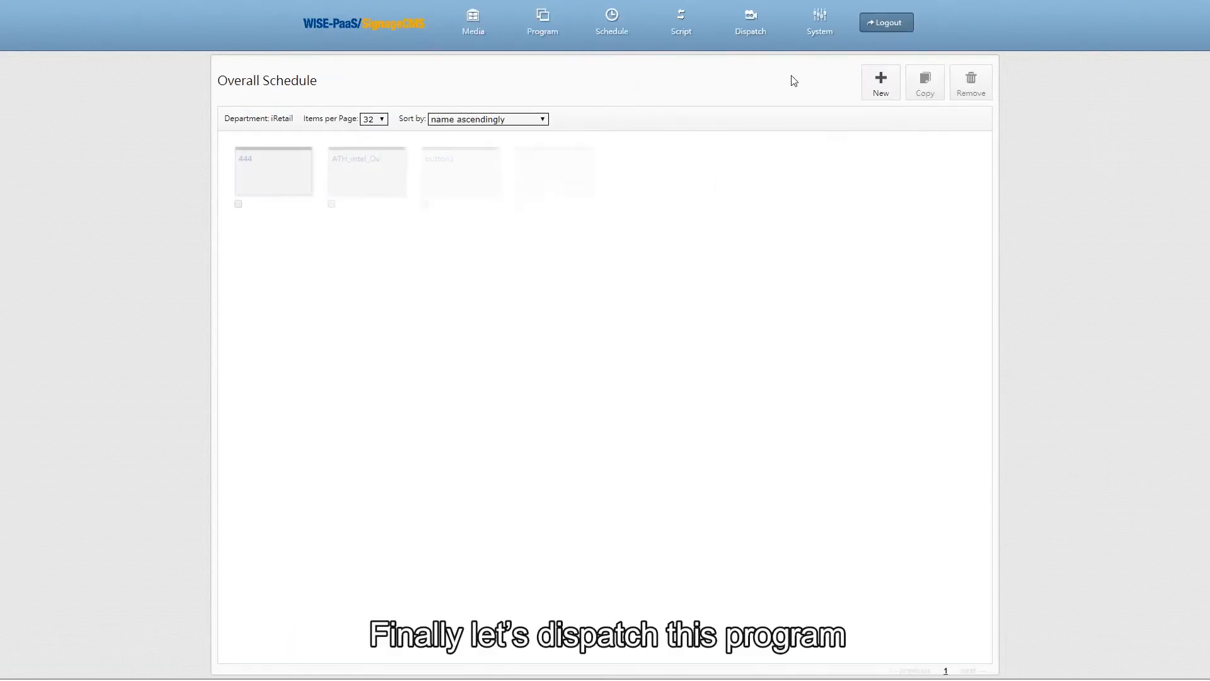
Set up the schedule dispatch by choosing the program schedule and the device group to receive it.
mouse_move(751, 38)
left_click(755, 63)
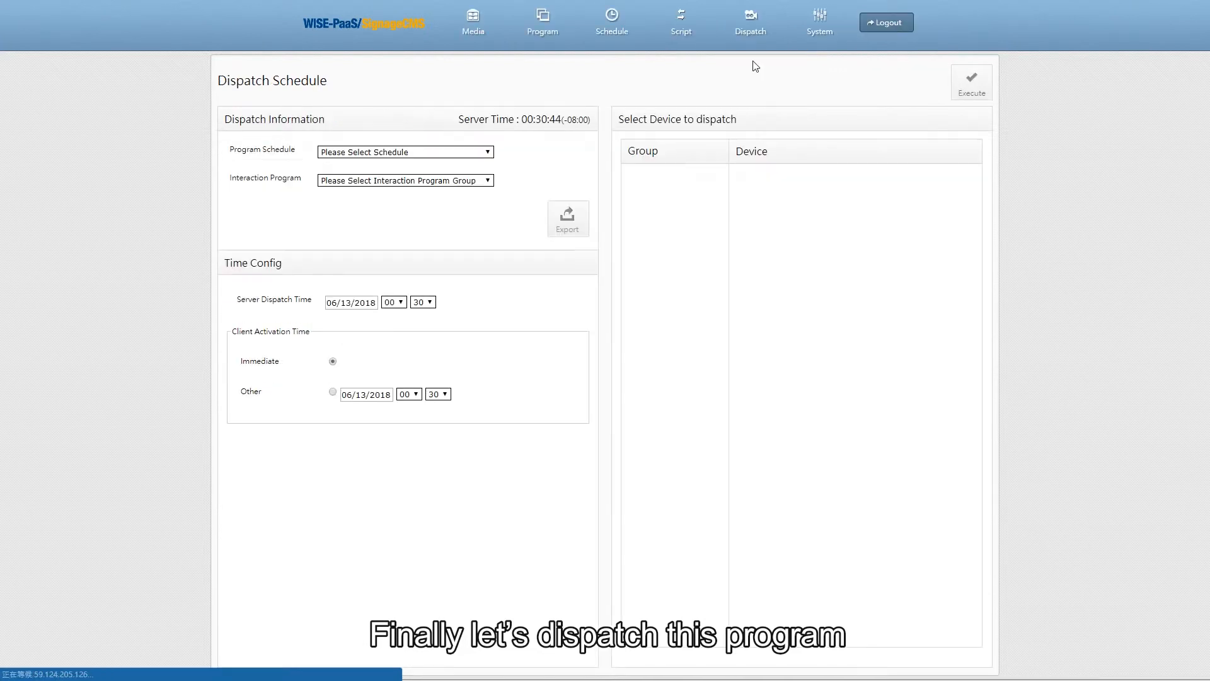
left_click(446, 152)
left_click(353, 205)
left_click(646, 176)
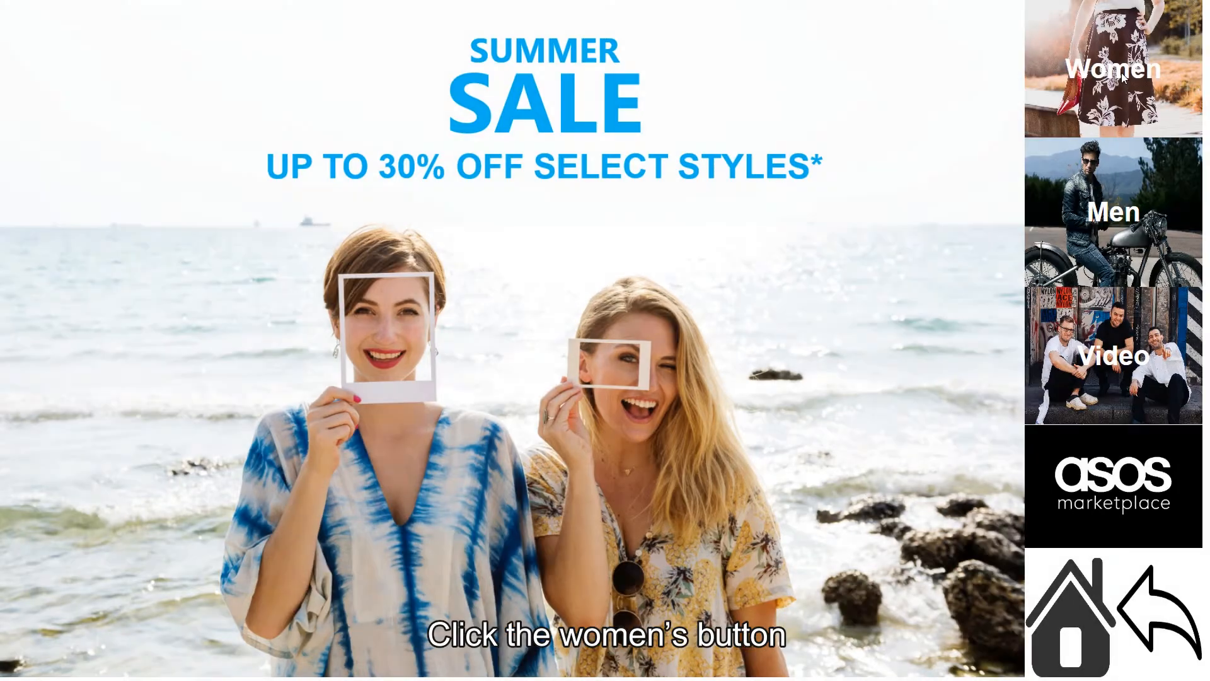
Test the Women, Men and Video buttons in the playing program and return to the homepage with the home button.
left_click(1122, 75)
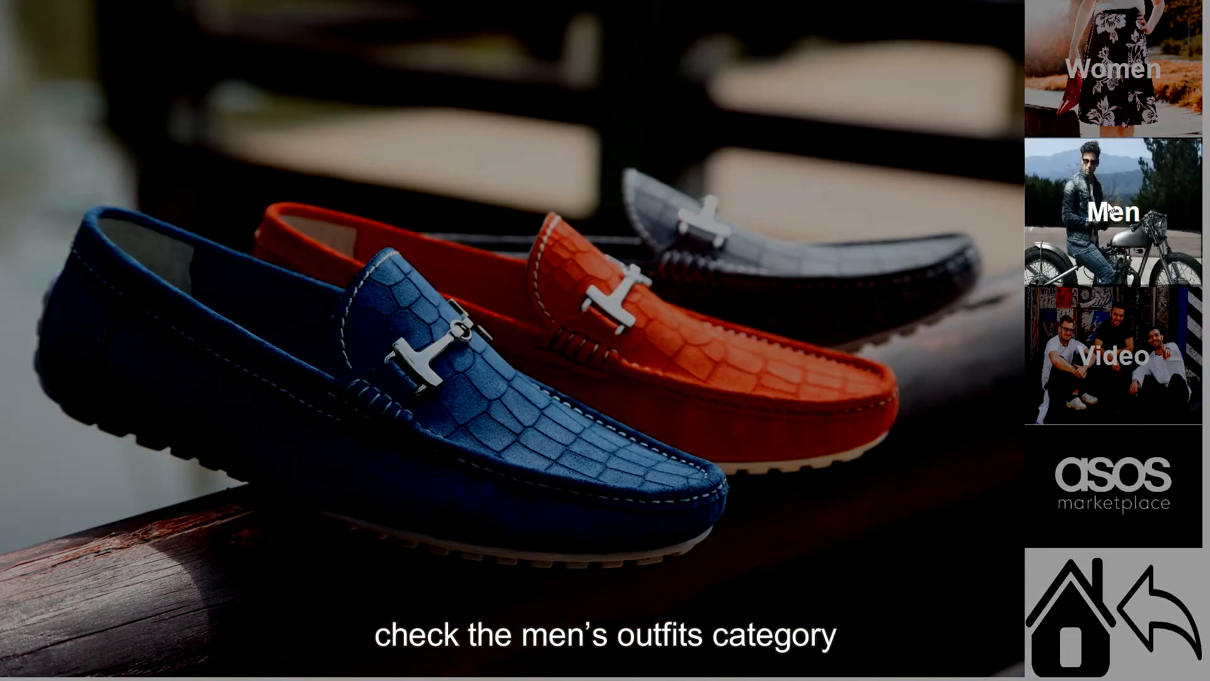
left_click(1110, 211)
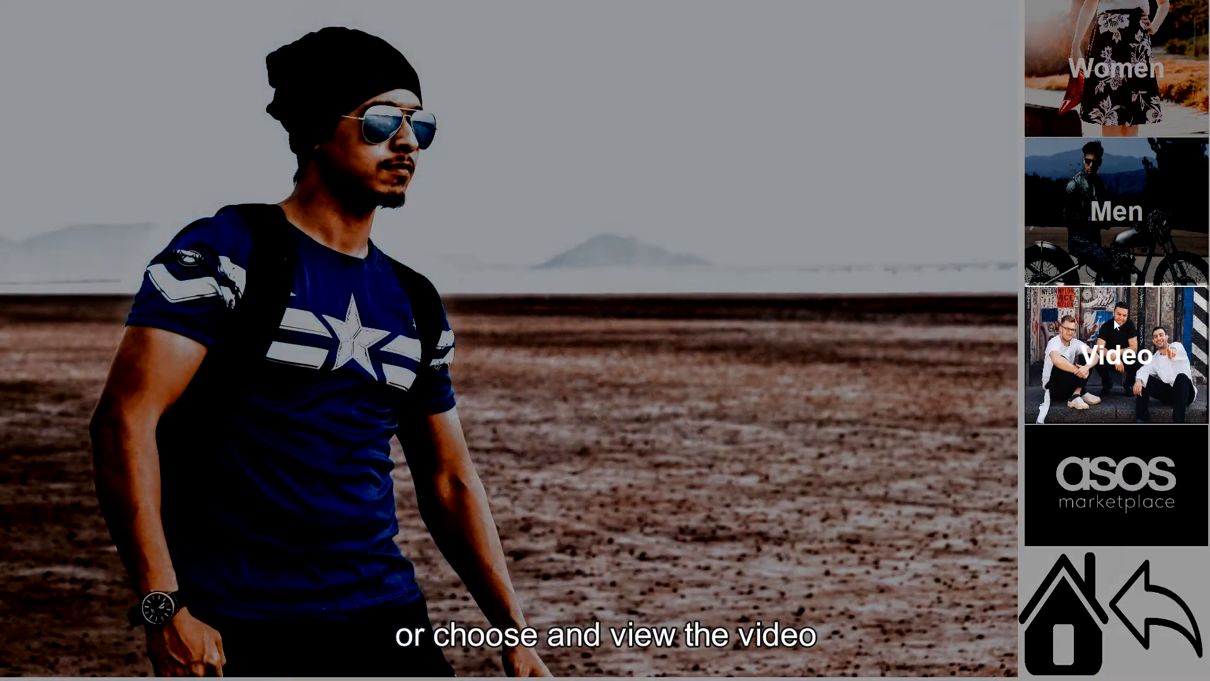
left_click(1113, 320)
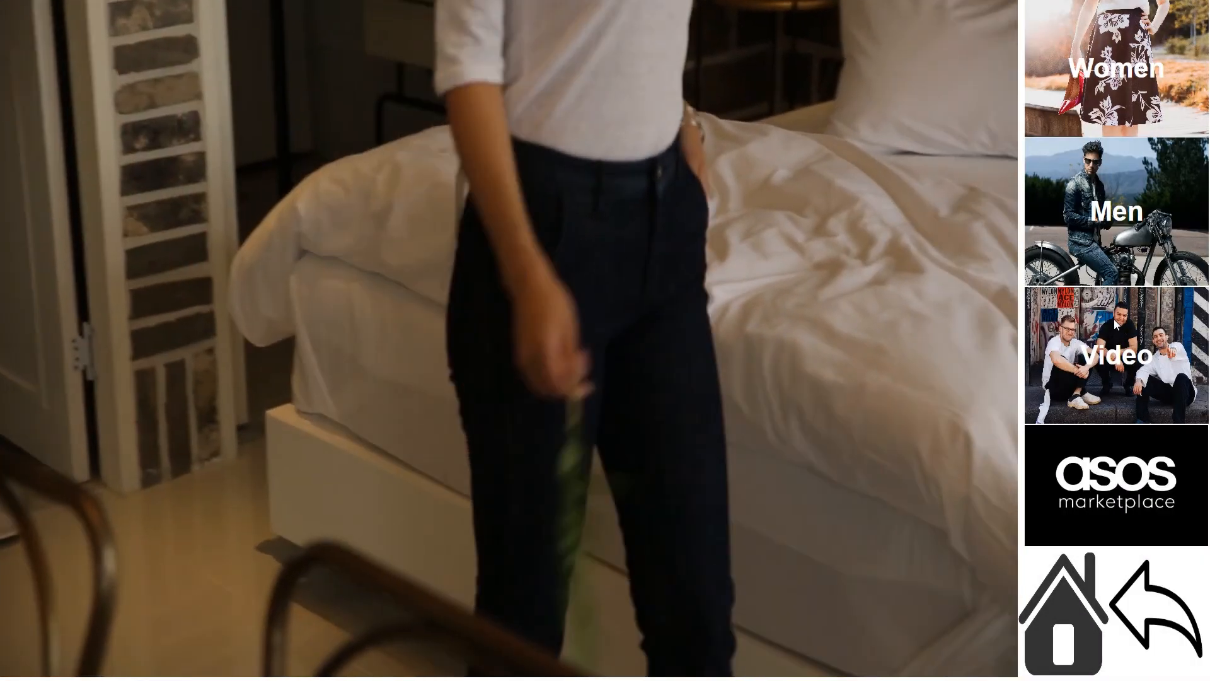
left_click(1064, 589)
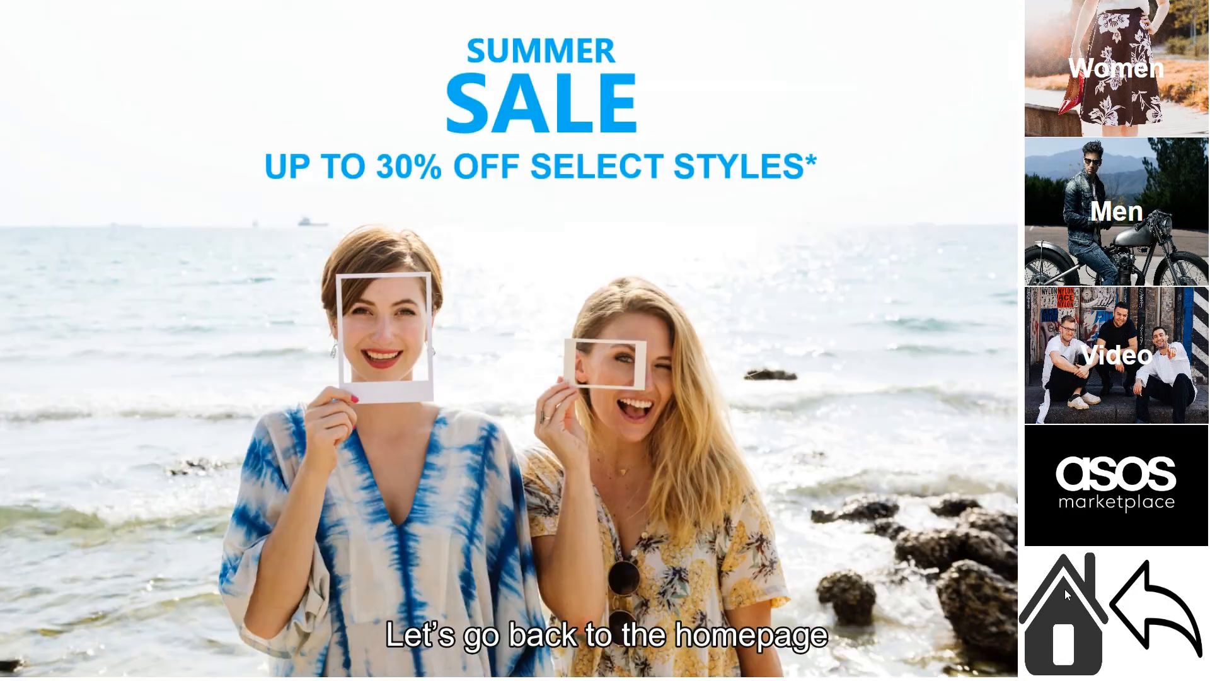
Open the online shop through the asos marketplace button, browse its products and return to the previous program.
left_click(1111, 502)
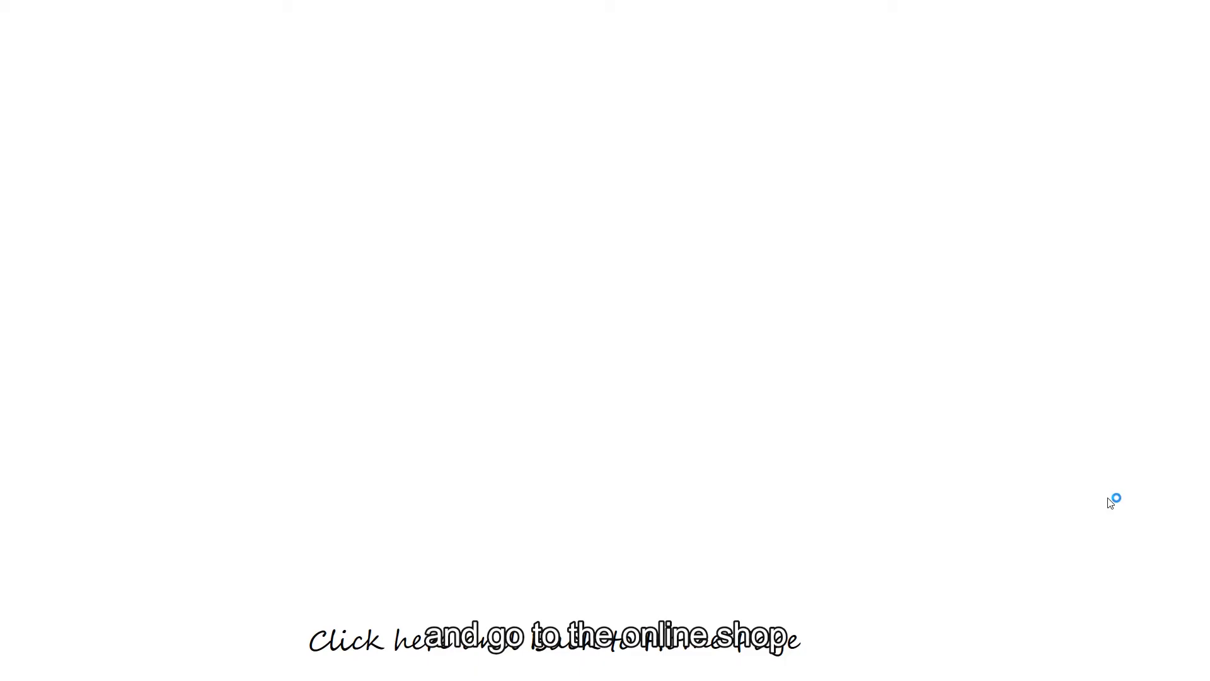
scroll(976, 323, "down", 5)
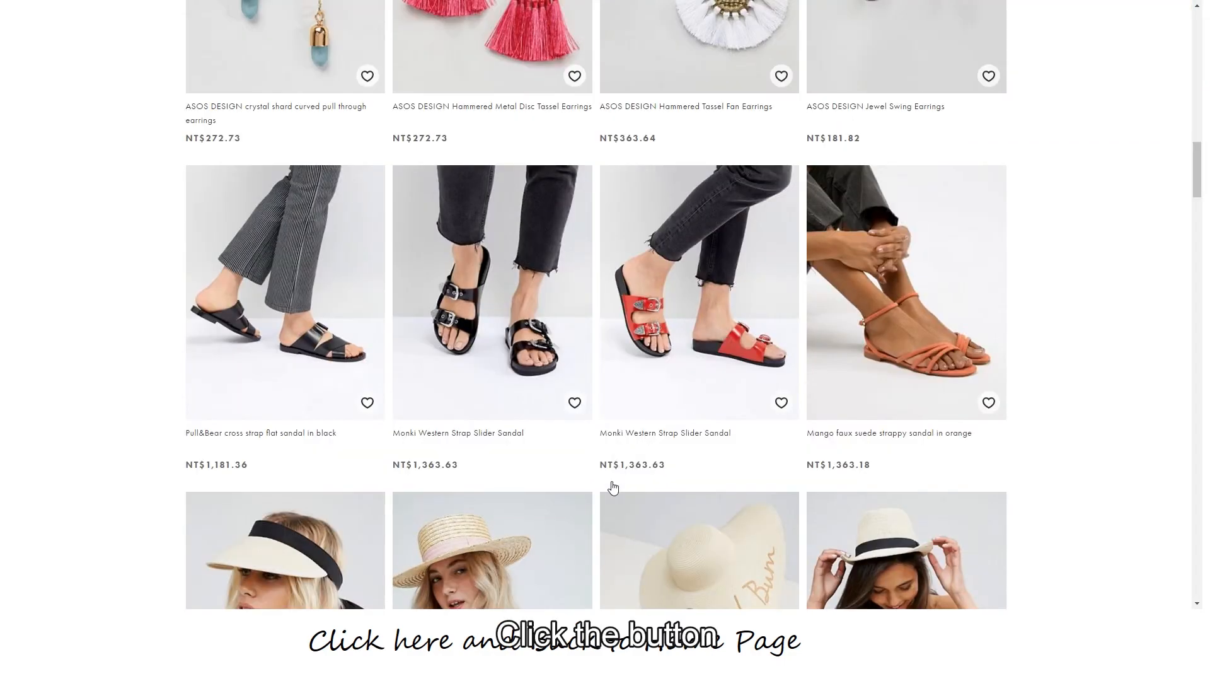
left_click(541, 649)
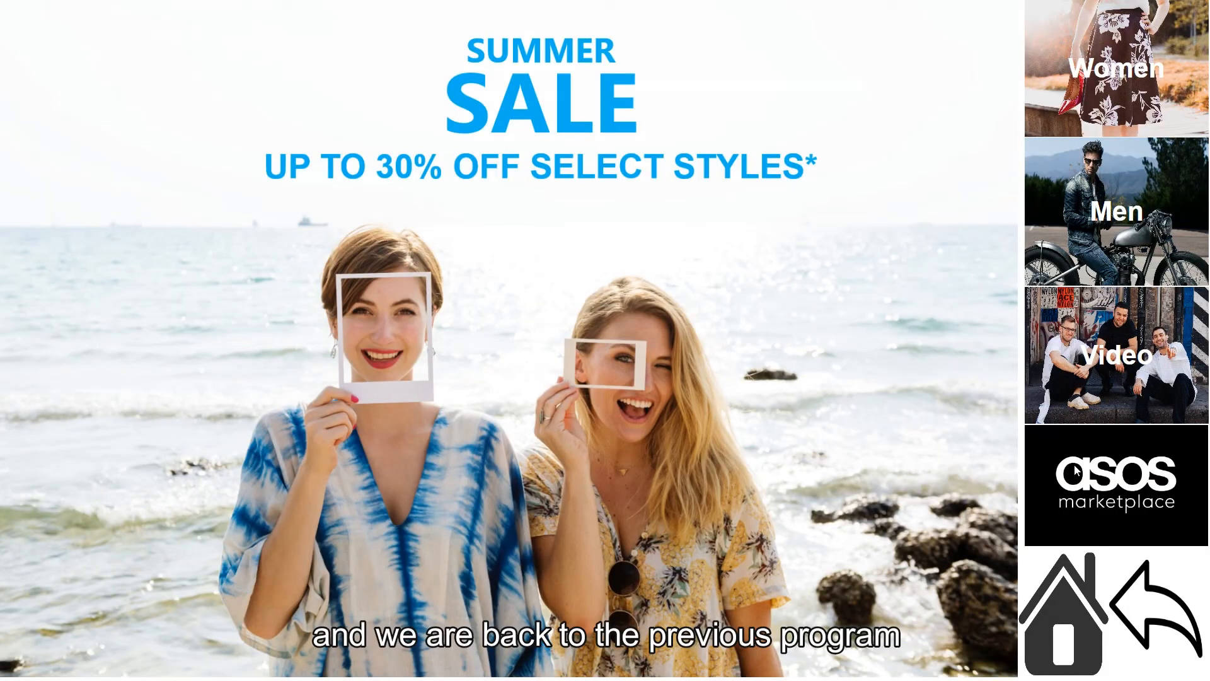